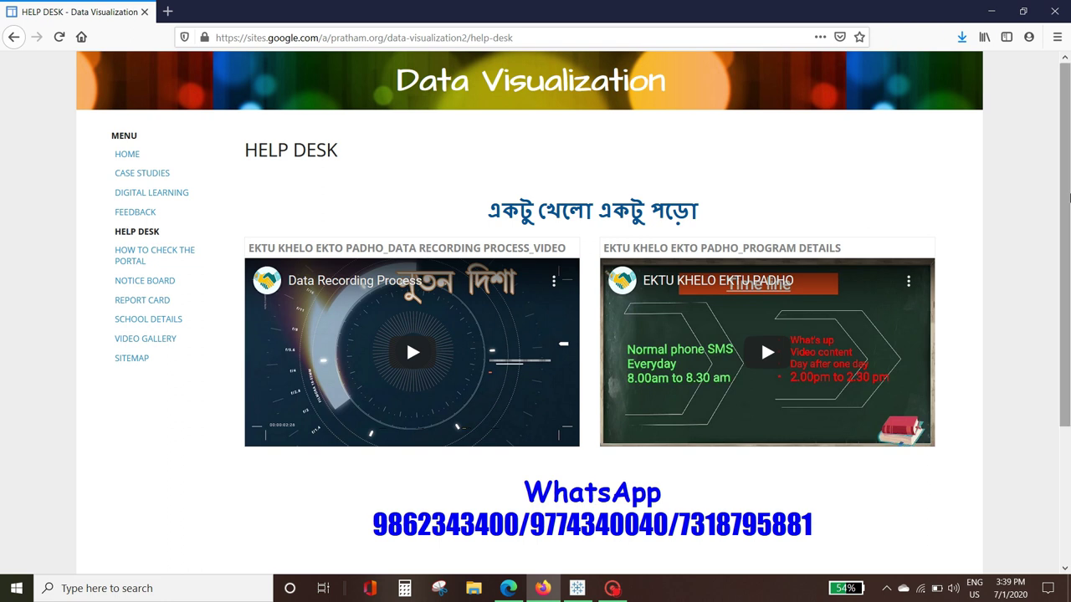
- Look over the Help Desk page's videos and contact section and open the Notice Board page
scroll(1068, 270, down, 2)
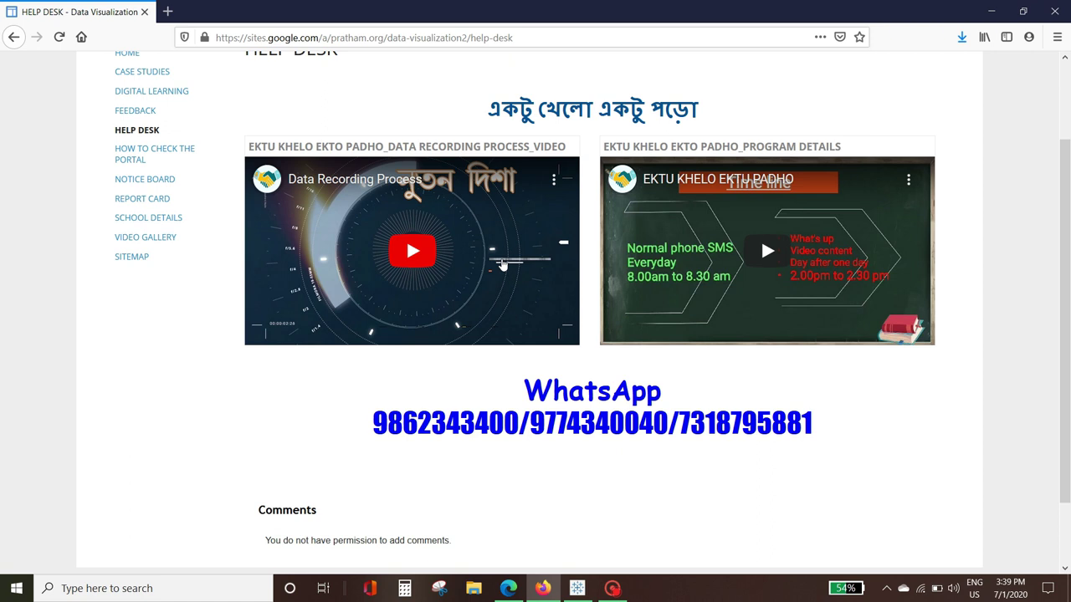
scroll(1069, 264, down, 1)
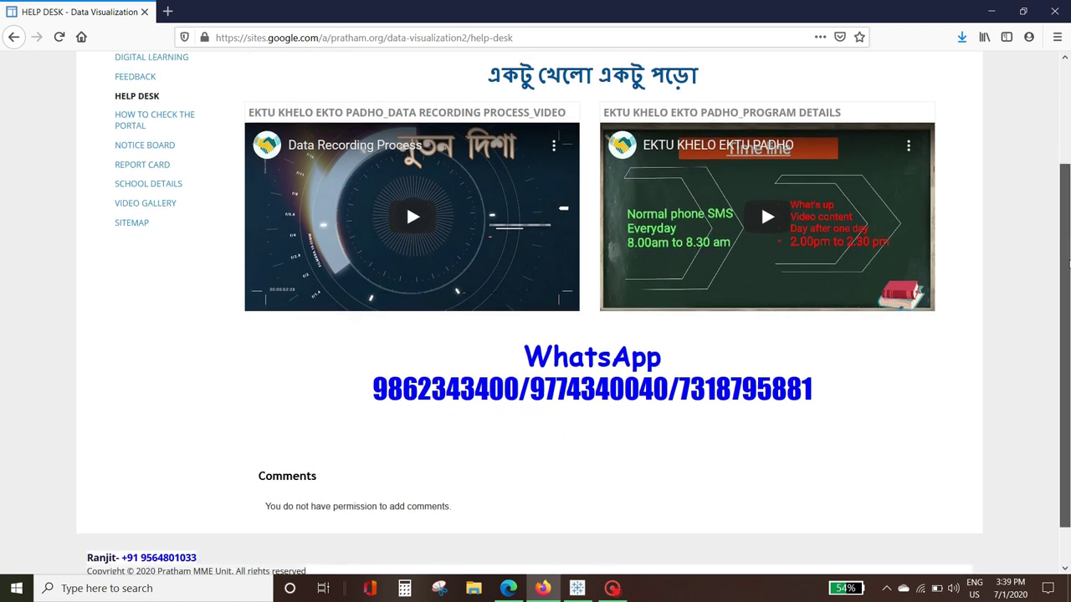
scroll(1068, 264, up, 1)
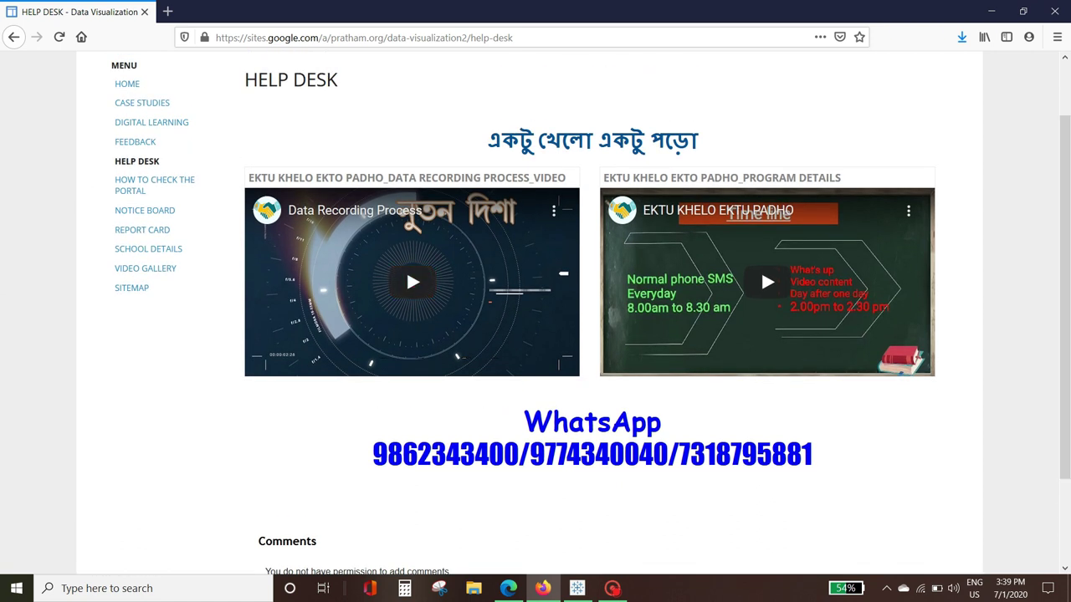
click(154, 185)
click(148, 253)
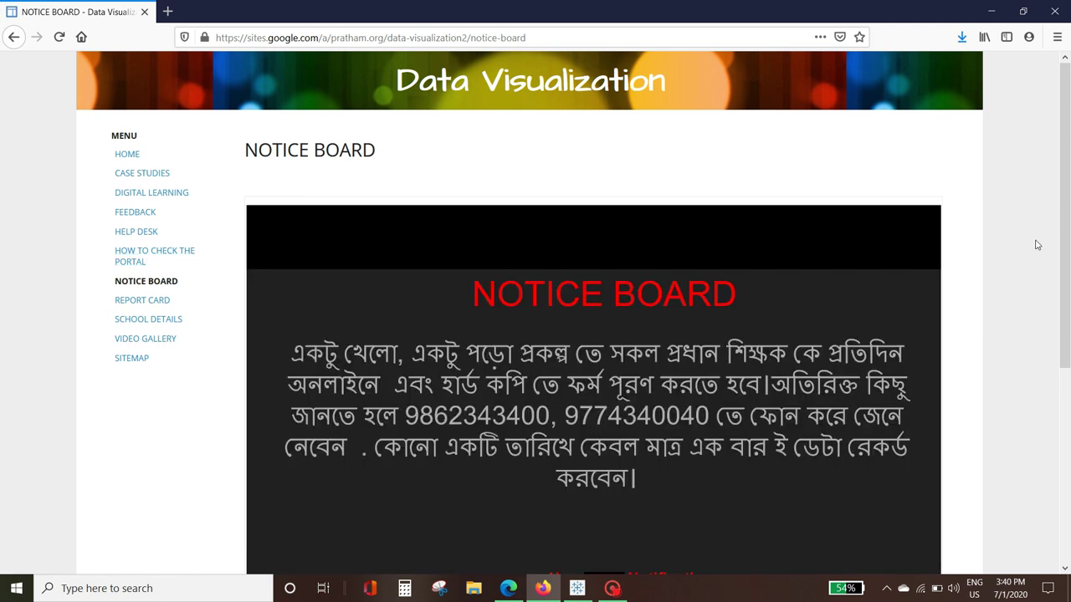
- Read through the Notice Board slides and the Notification section beneath them
scroll(431, 276, down, 3)
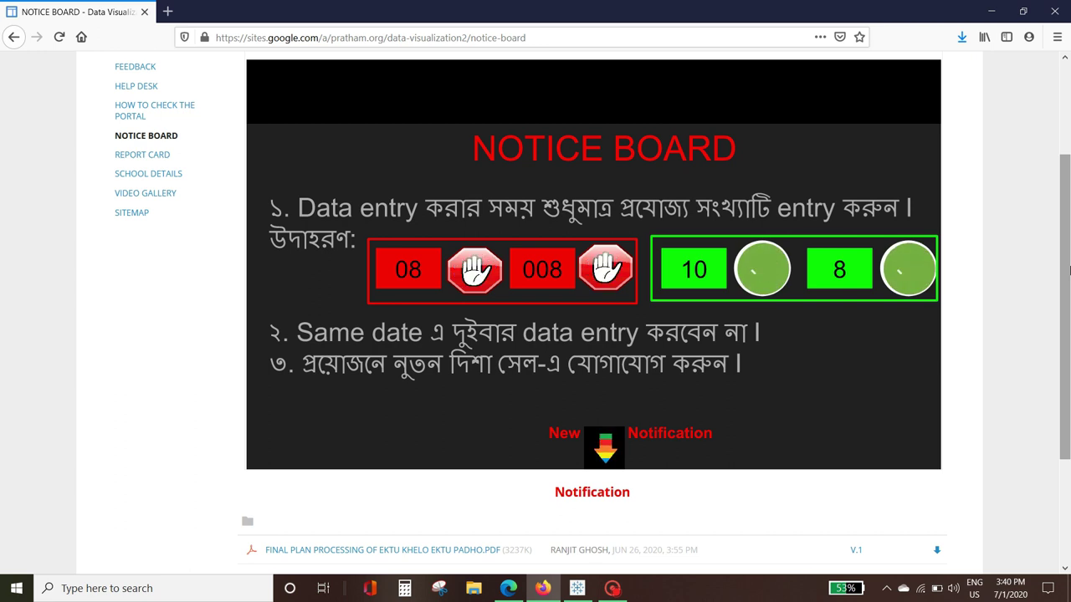
drag(1065, 250, 1066, 220)
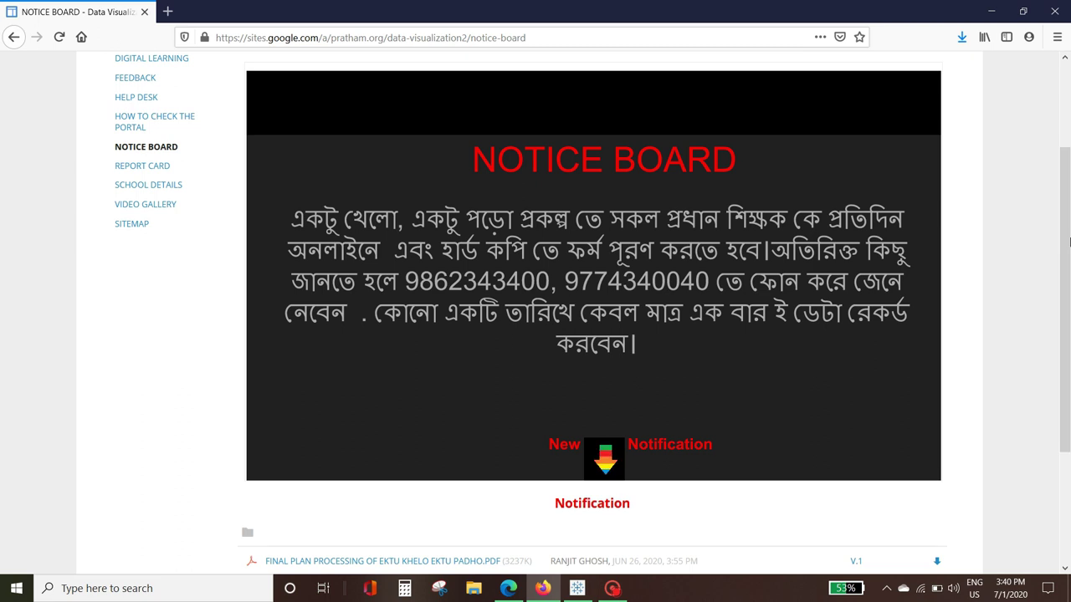
scroll(1066, 234, up, 1)
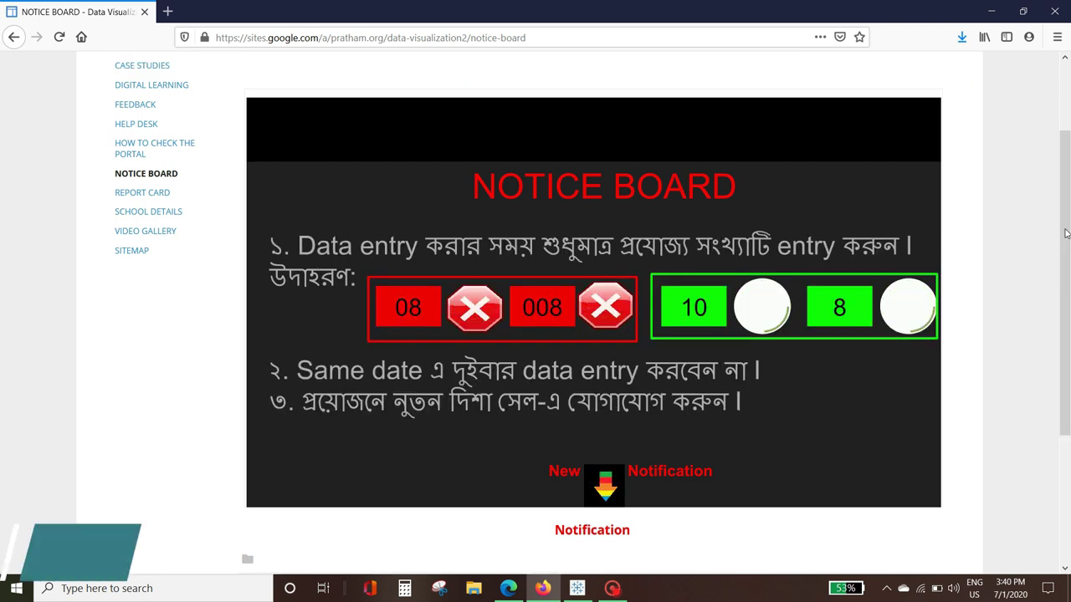
- Open the School Details page and check which dates the submission table's Date filter offers
click(130, 193)
click(144, 320)
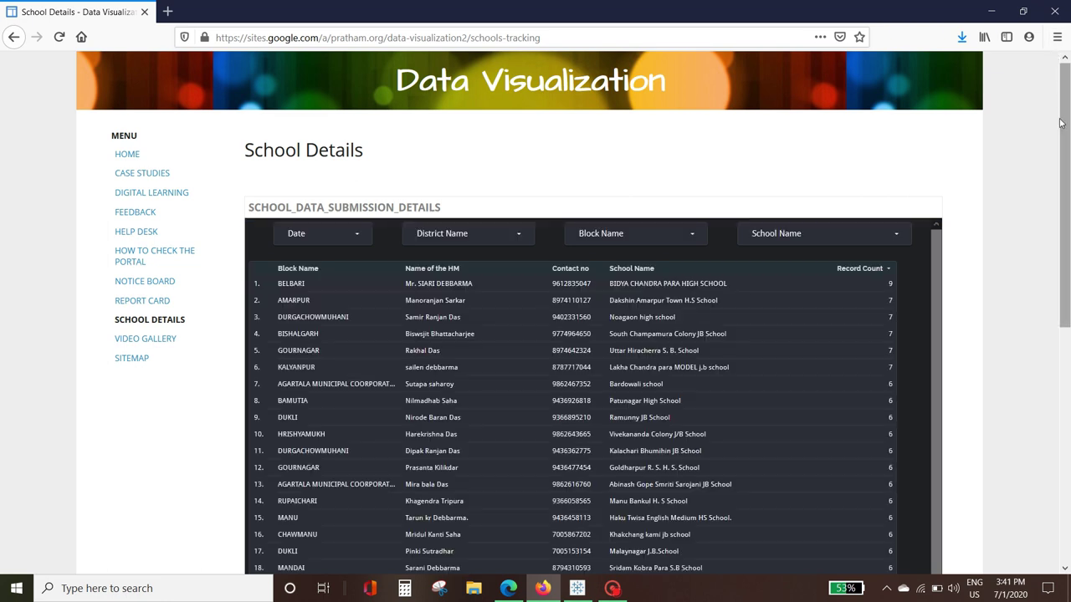
scroll(1068, 200, down, 2)
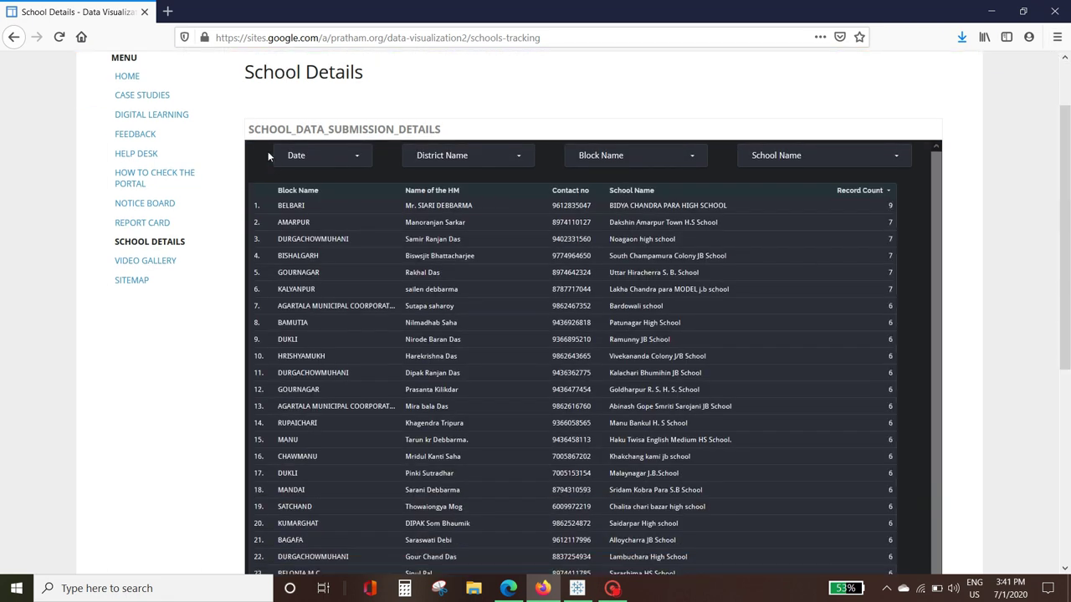
click(351, 159)
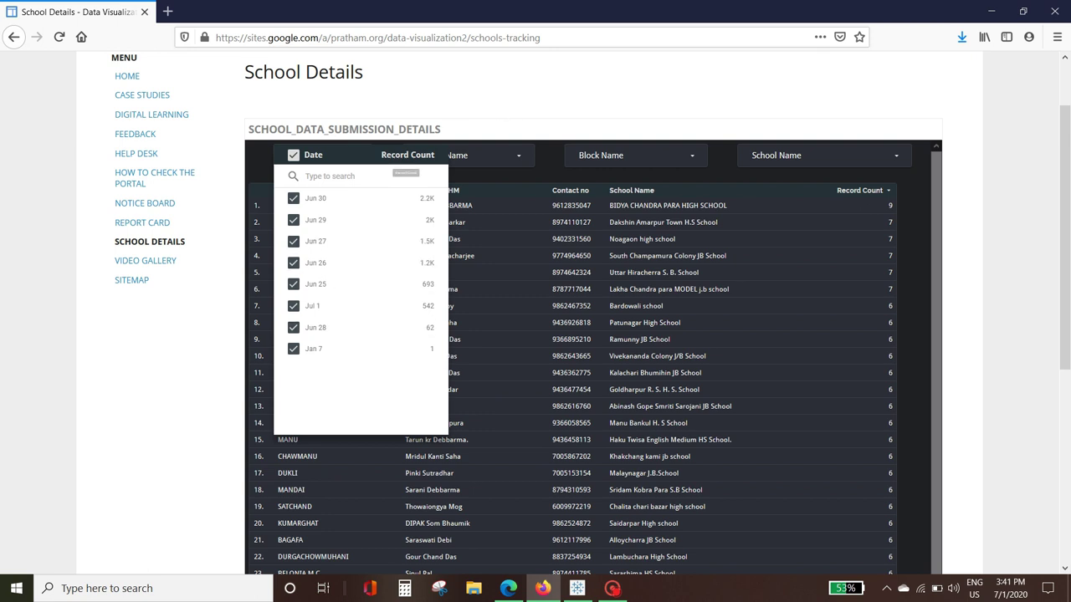
click(540, 169)
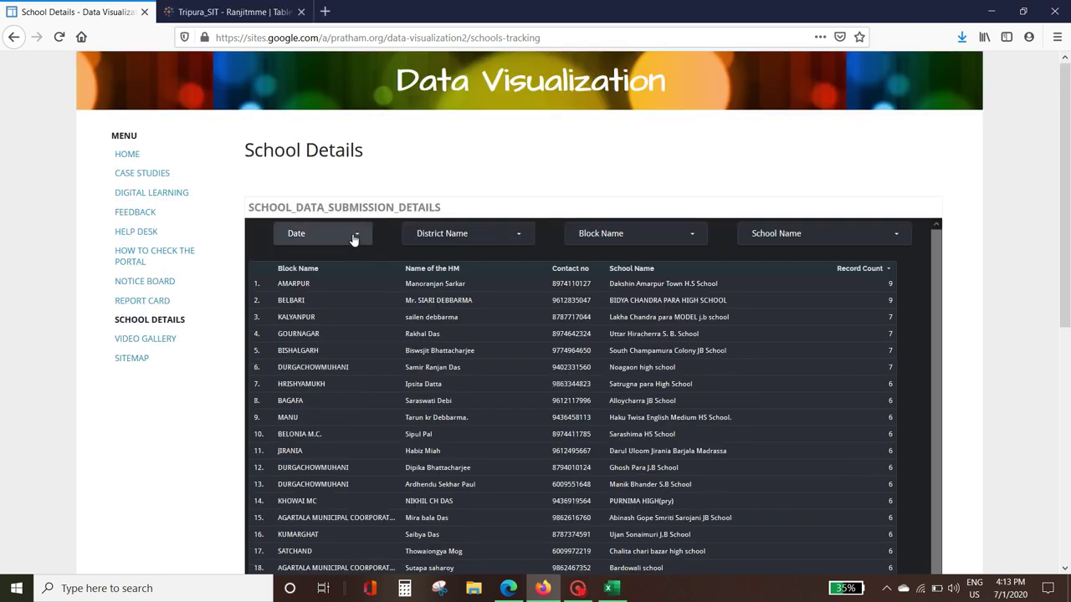
- Filter the school data submission table by date to show only Jul 1
click(353, 236)
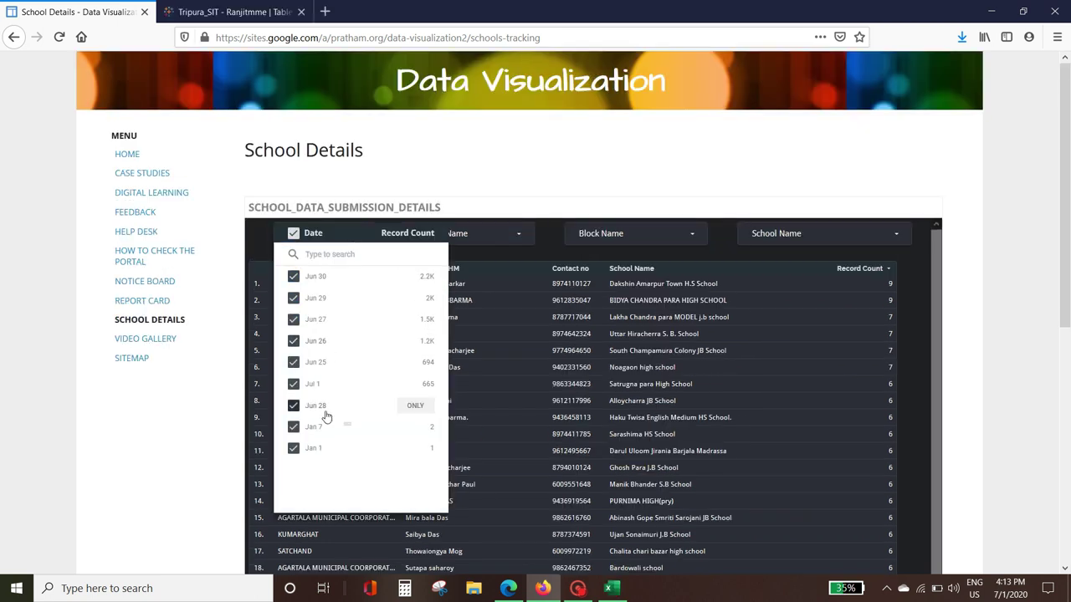
click(418, 385)
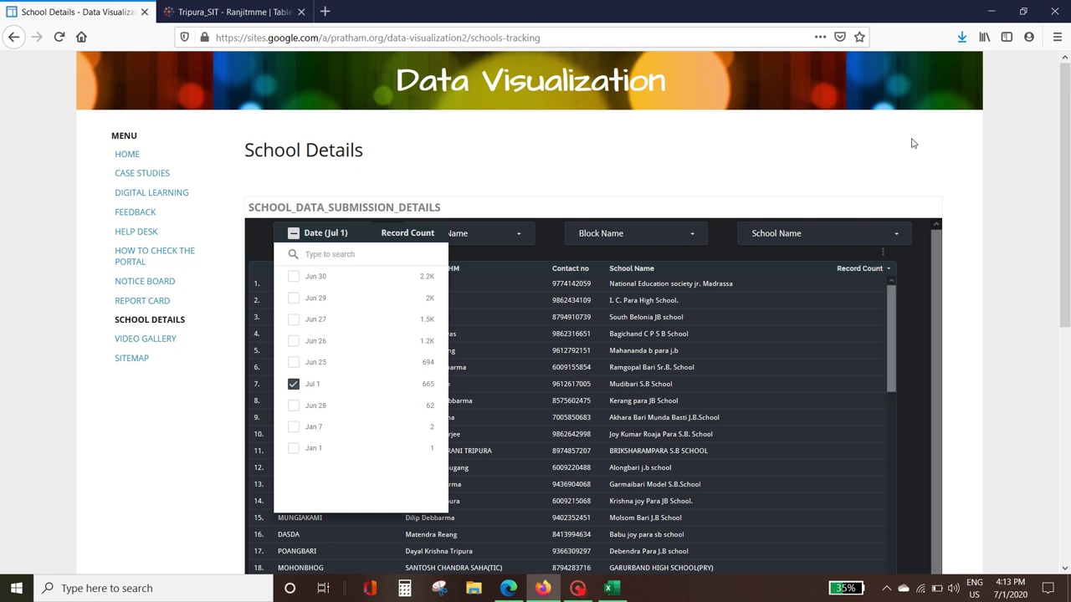
click(927, 299)
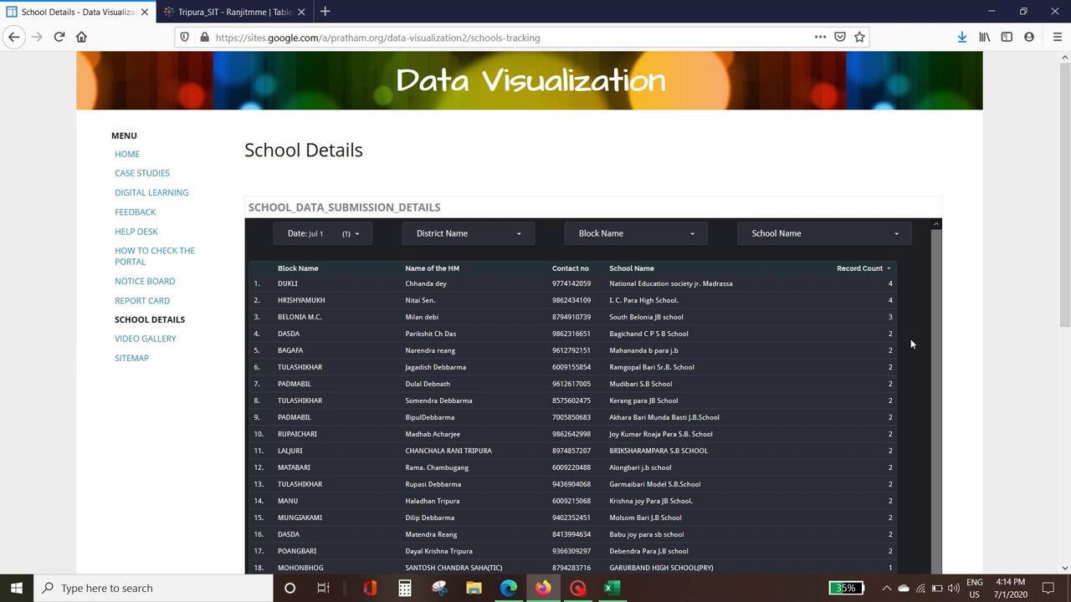
- Look through the Jul 1 school submission records and return to the start of the table
drag(891, 317, 893, 434)
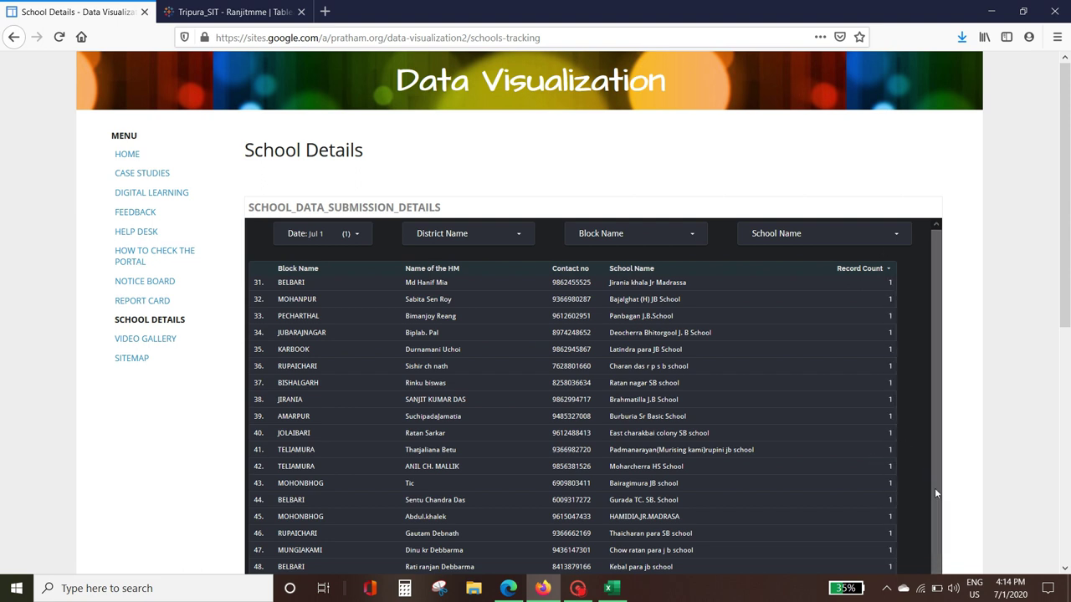
mouse_move(897, 497)
drag(892, 500, 907, 330)
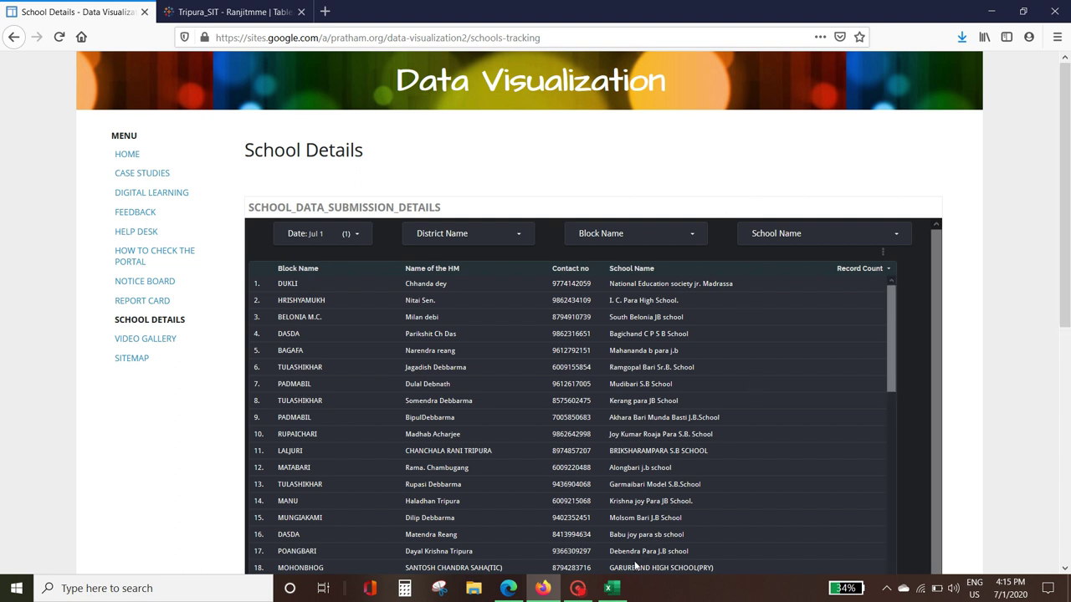
- Switch to the open Excel worksheet with the SMS and WhatsApp table and select the cell above the Text Massage headings
click(612, 588)
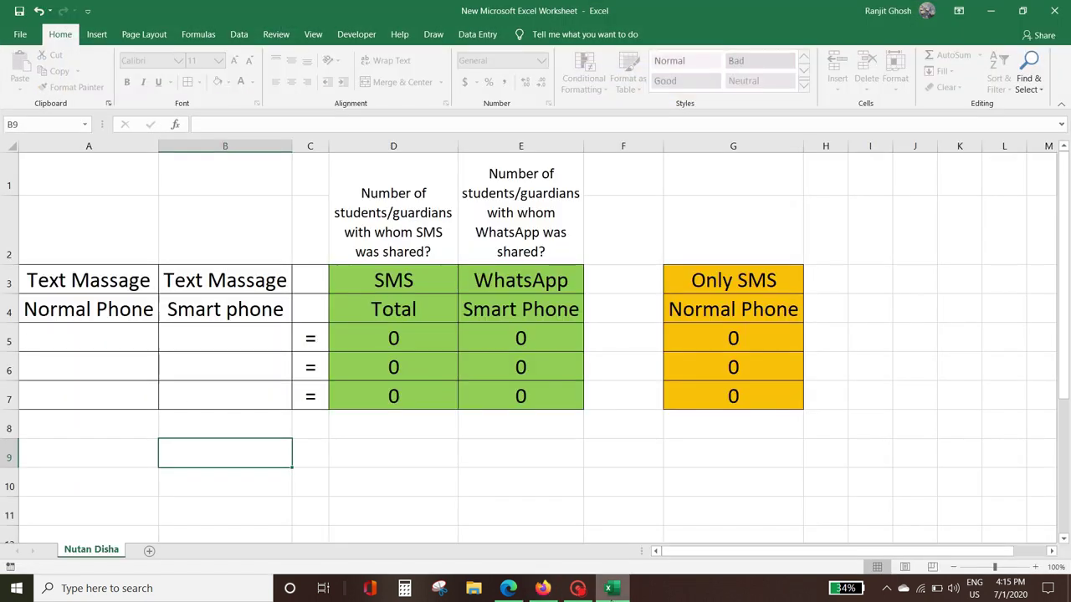
click(401, 219)
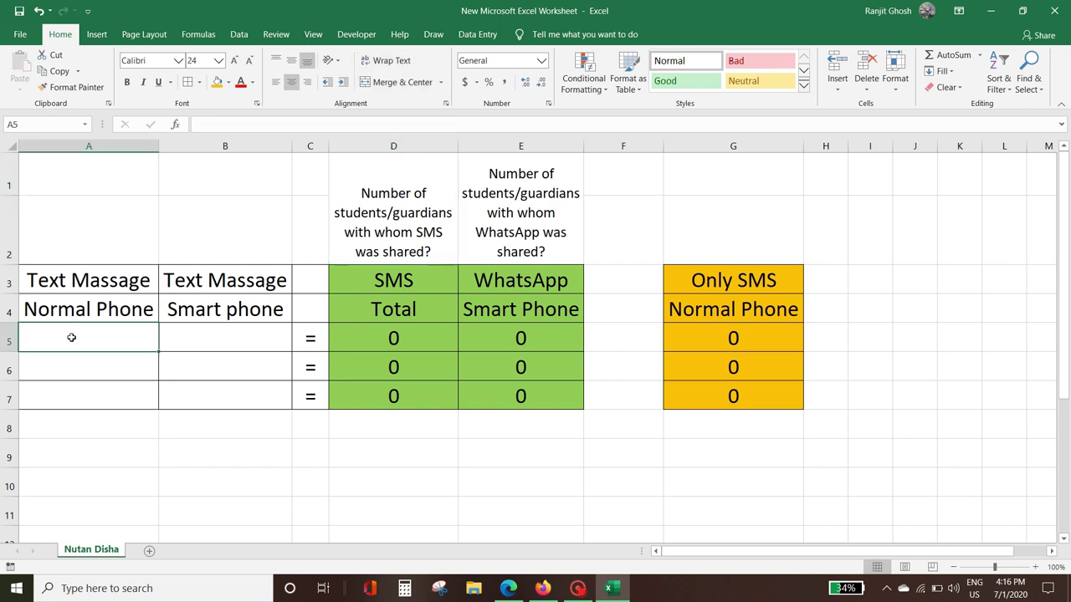
click(191, 246)
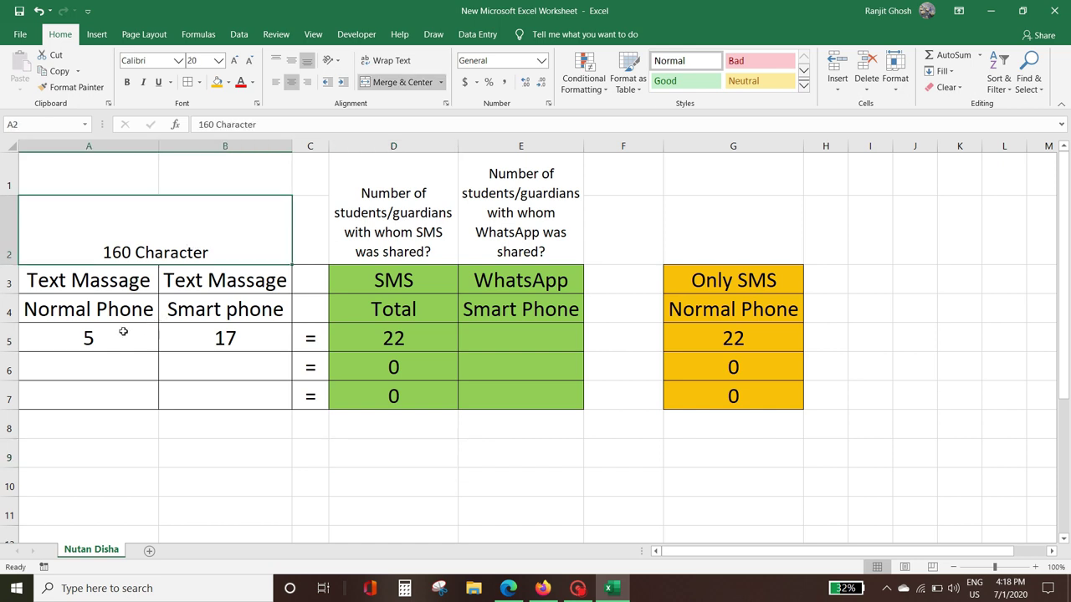
- Examine row 5's normal phone and smart phone entries and the SMS total formula that adds them
click(74, 338)
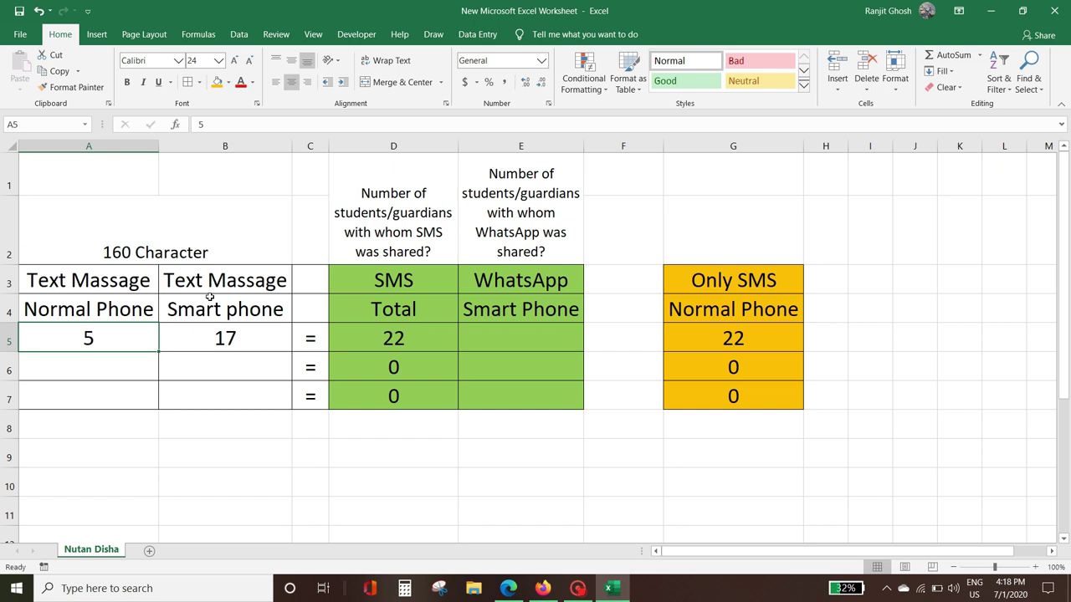
click(230, 336)
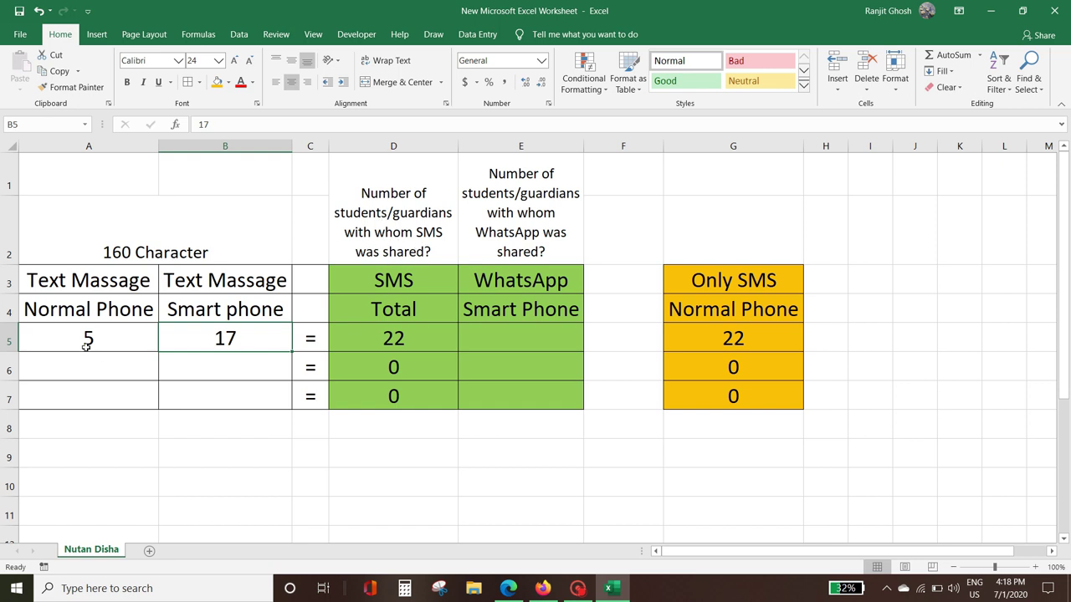
drag(86, 343, 198, 332)
click(374, 342)
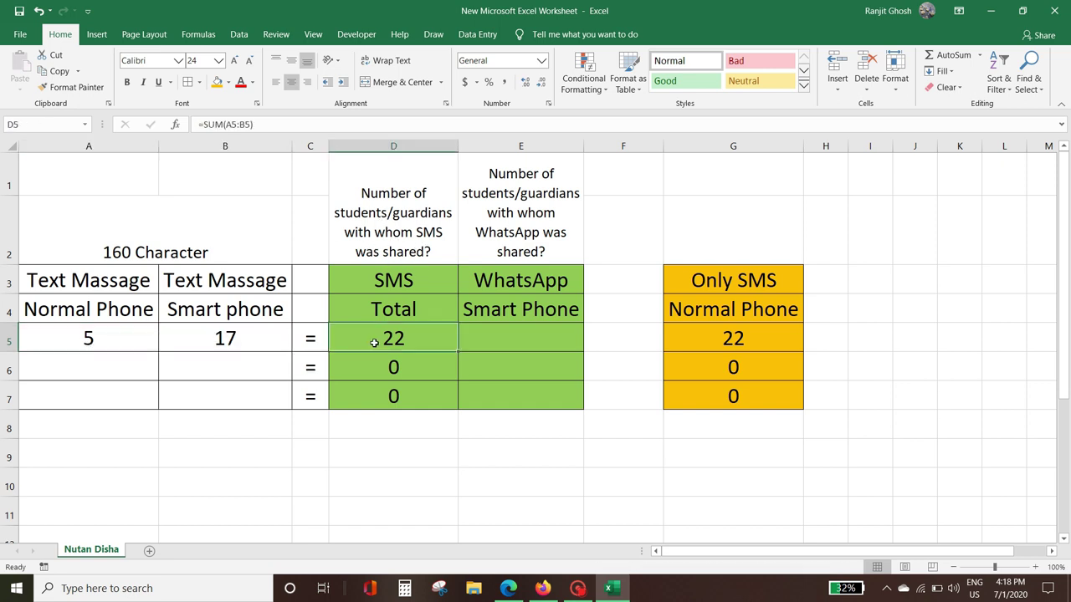
- Enter 8 for Normal Phone in A6 and 10 for Smart phone in B6
click(98, 371)
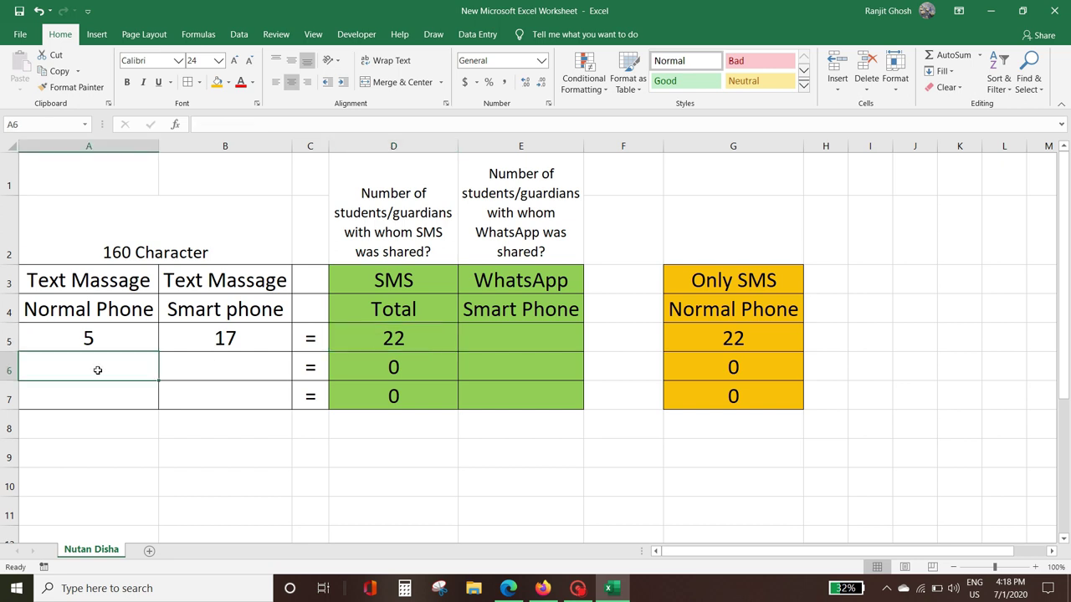
text(8)
key(Tab)
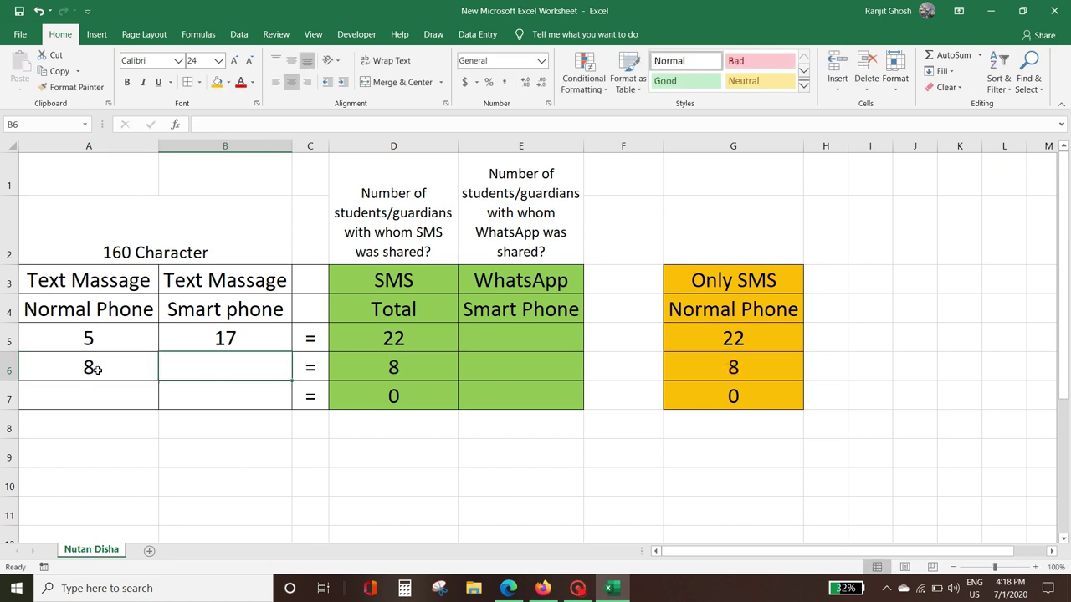
text(10)
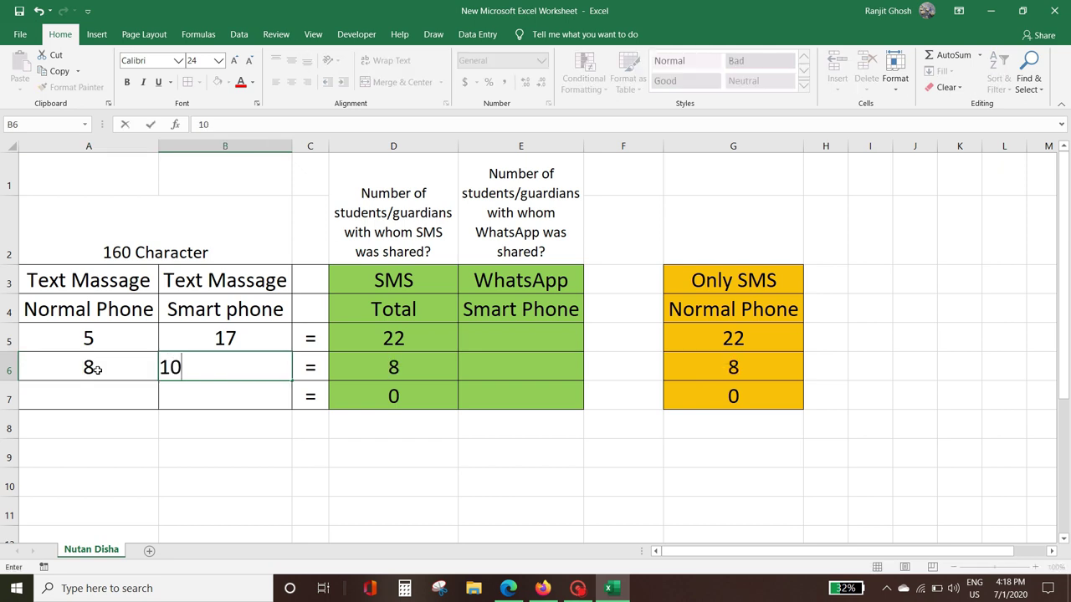
key(Return)
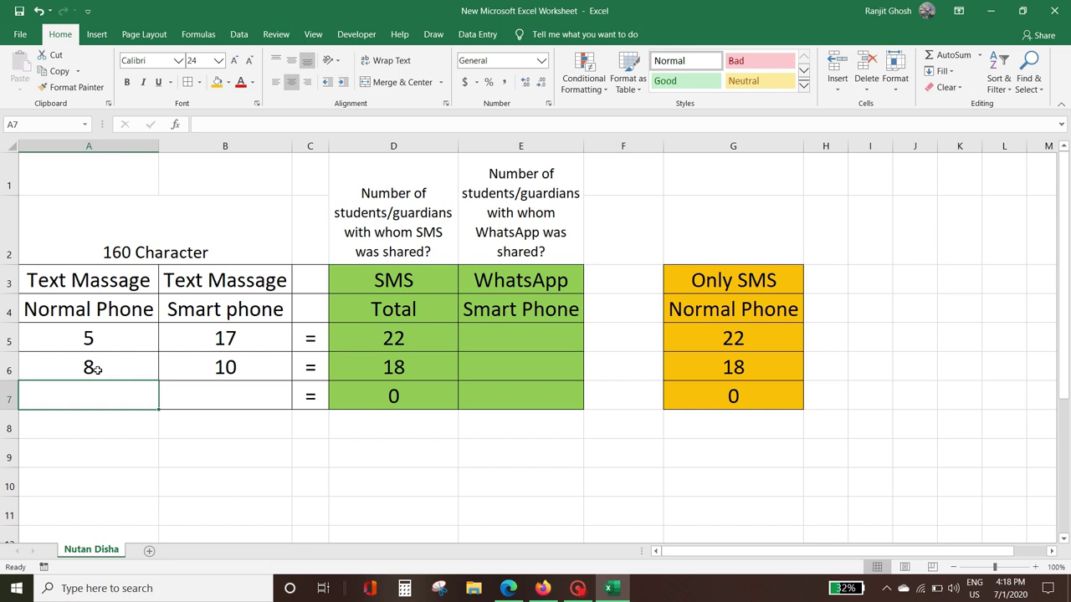
- Enter 2 for Normal Phone in A7 and 15 for Smart phone in B7
text(2)
key(Tab)
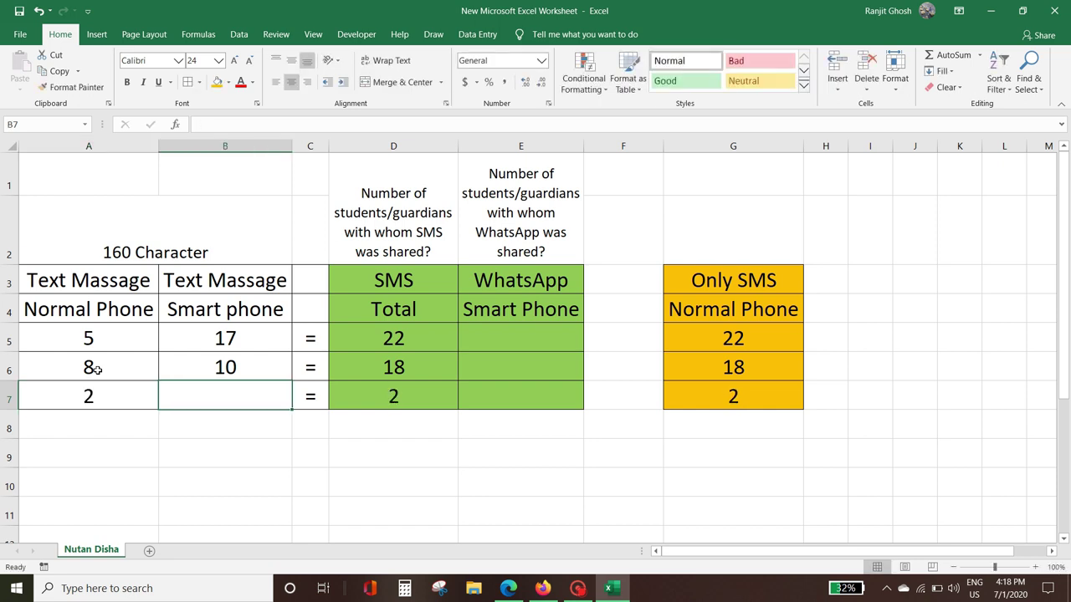
text(15)
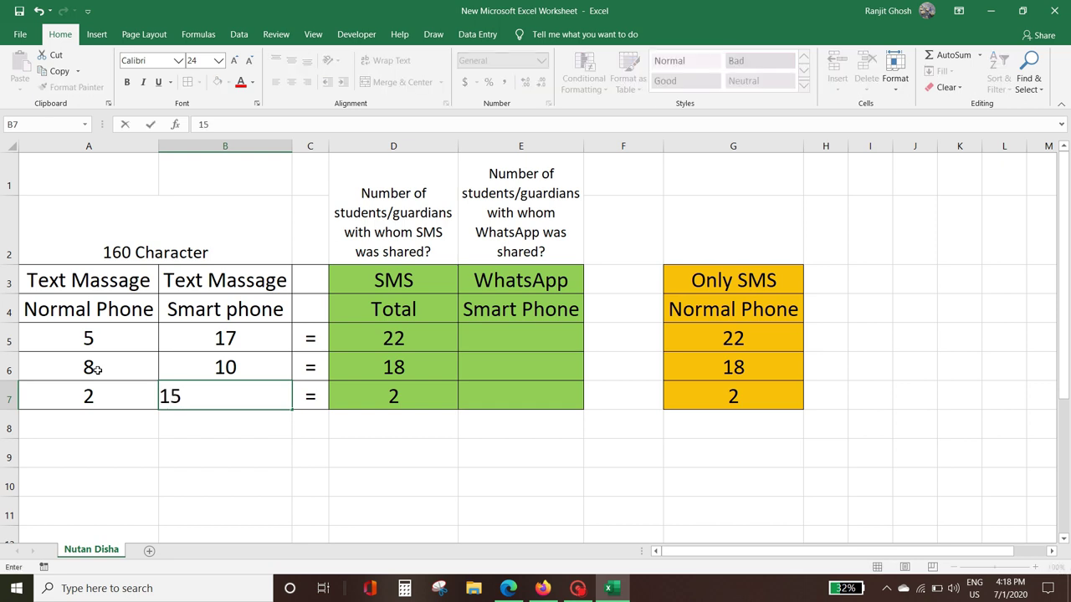
key(Tab)
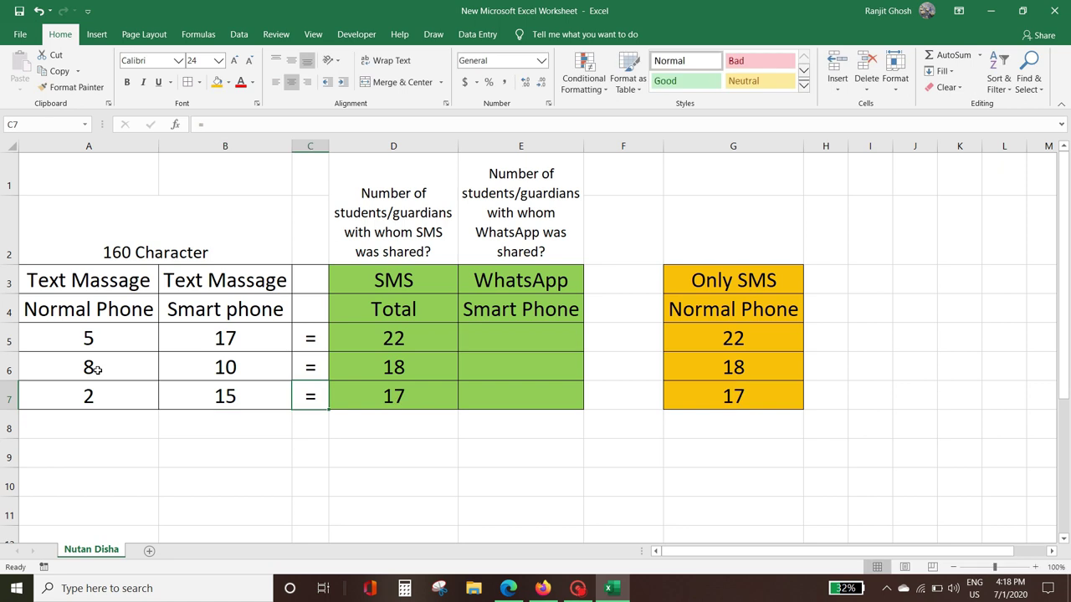
- Compare the WhatsApp Smart Phone column with the Text Massage Smart phone values in rows 5 to 7
drag(519, 205, 529, 398)
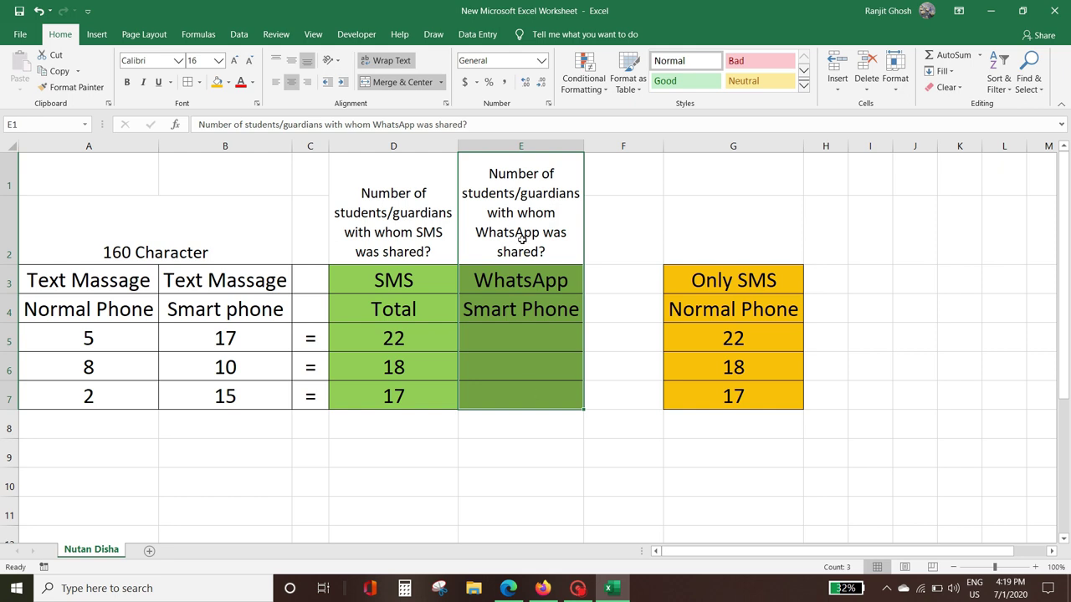
drag(495, 276, 510, 401)
drag(510, 354, 513, 402)
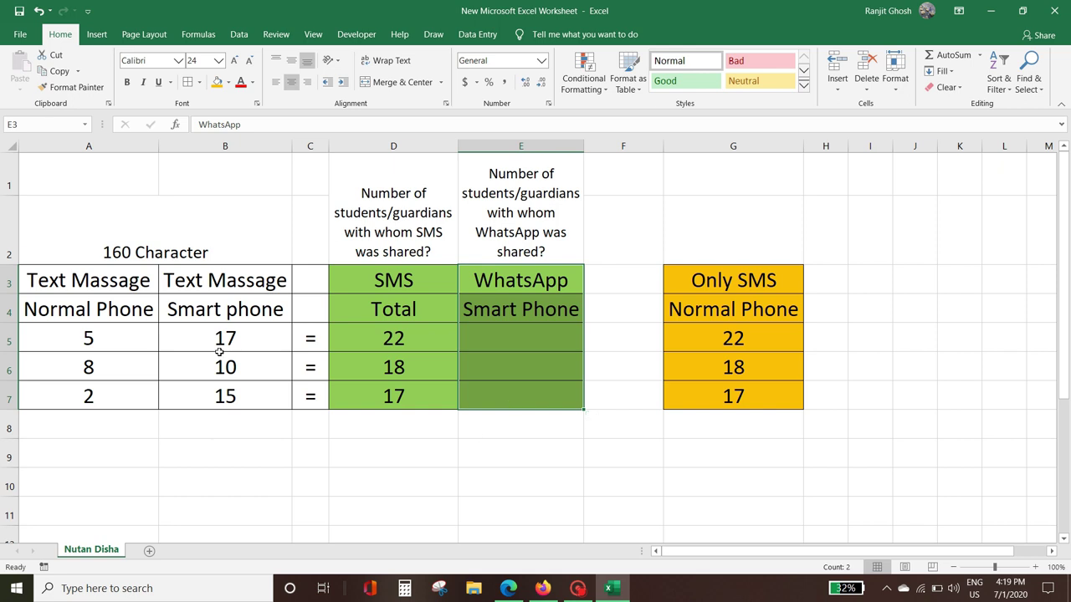
drag(225, 343, 234, 410)
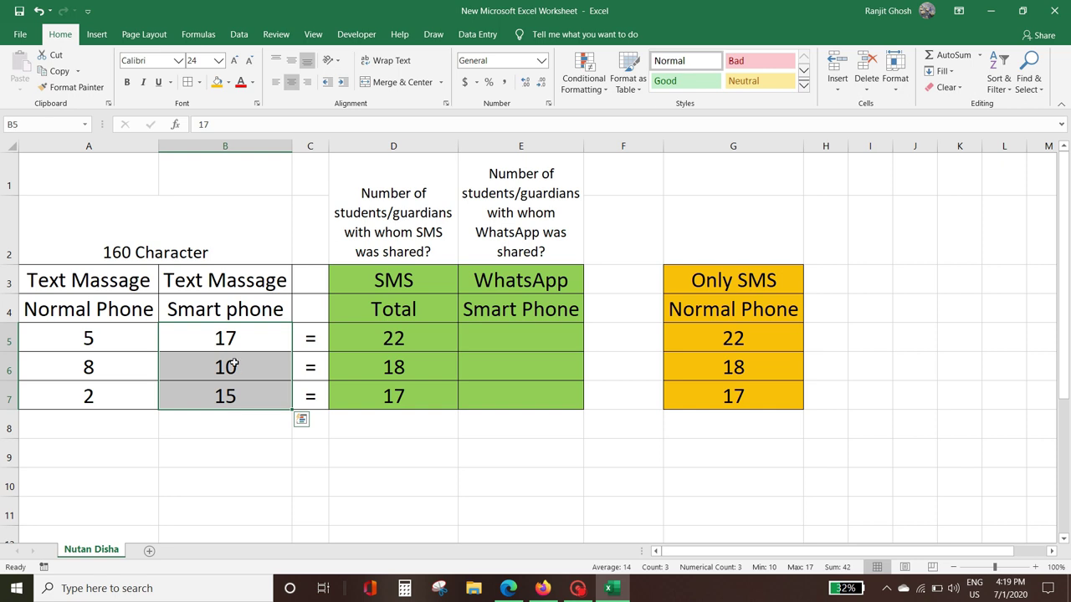
click(240, 339)
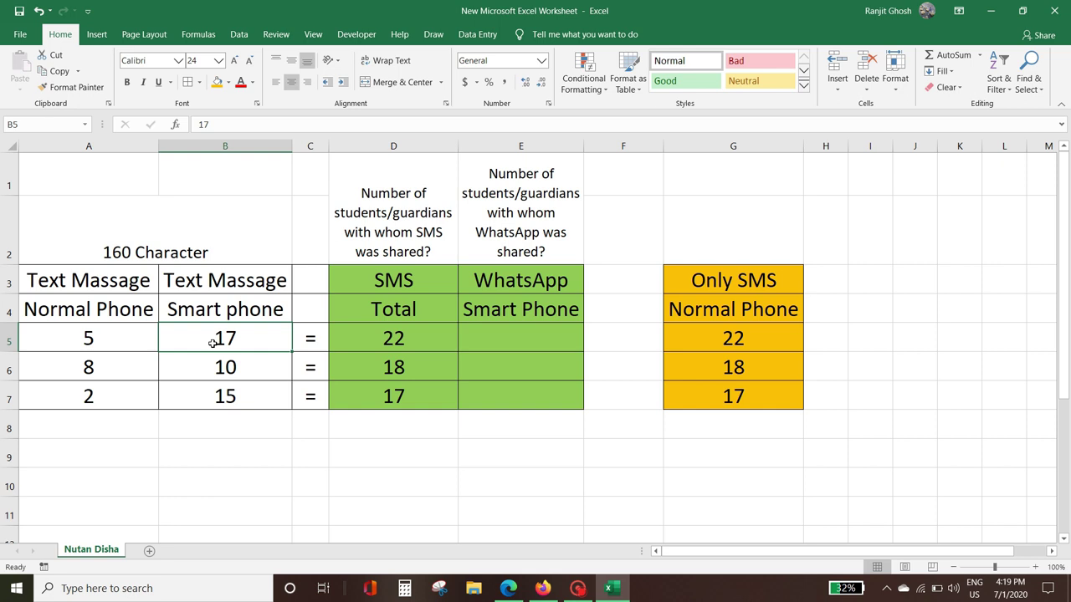
- Enter 17 in the WhatsApp Smart Phone cell E5
click(495, 341)
text(17)
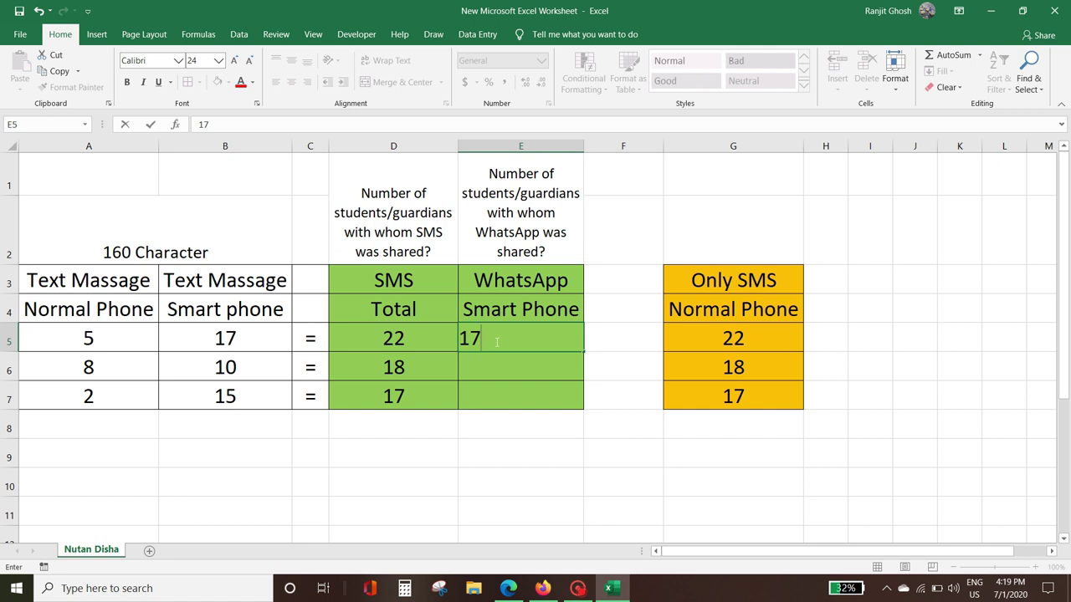
key(Return)
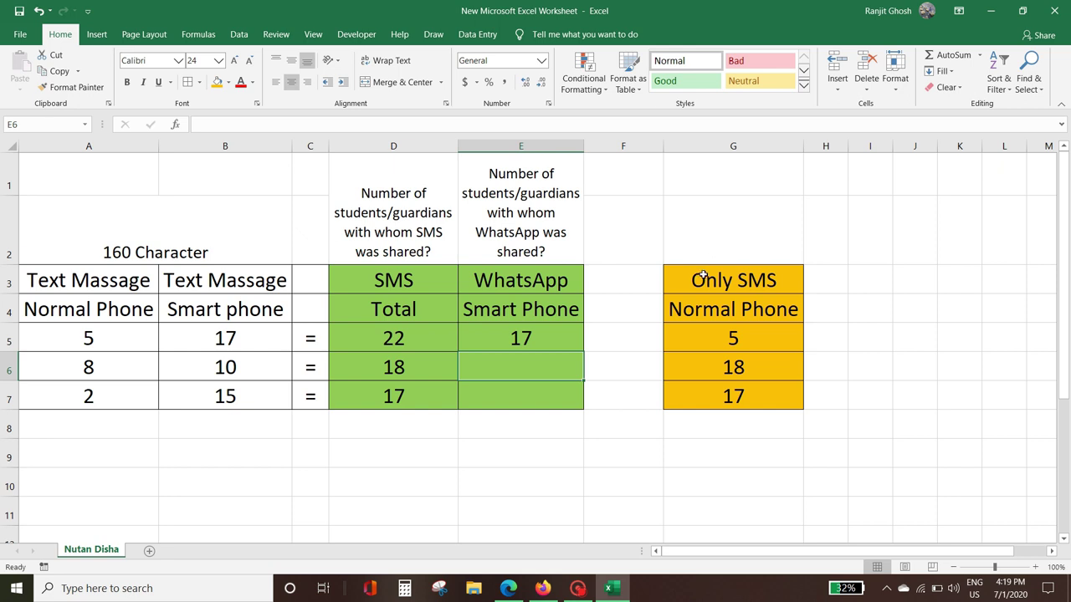
- Compare the Only SMS column with the SMS Total and WhatsApp Smart Phone values, checking cells D5, E5 and G5
drag(702, 276, 711, 397)
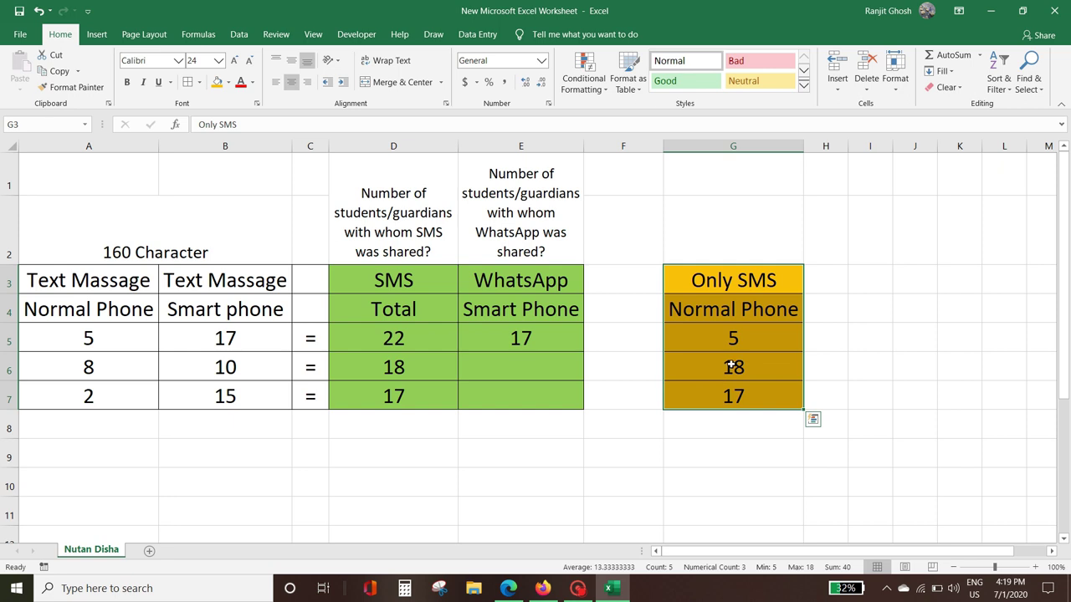
click(402, 345)
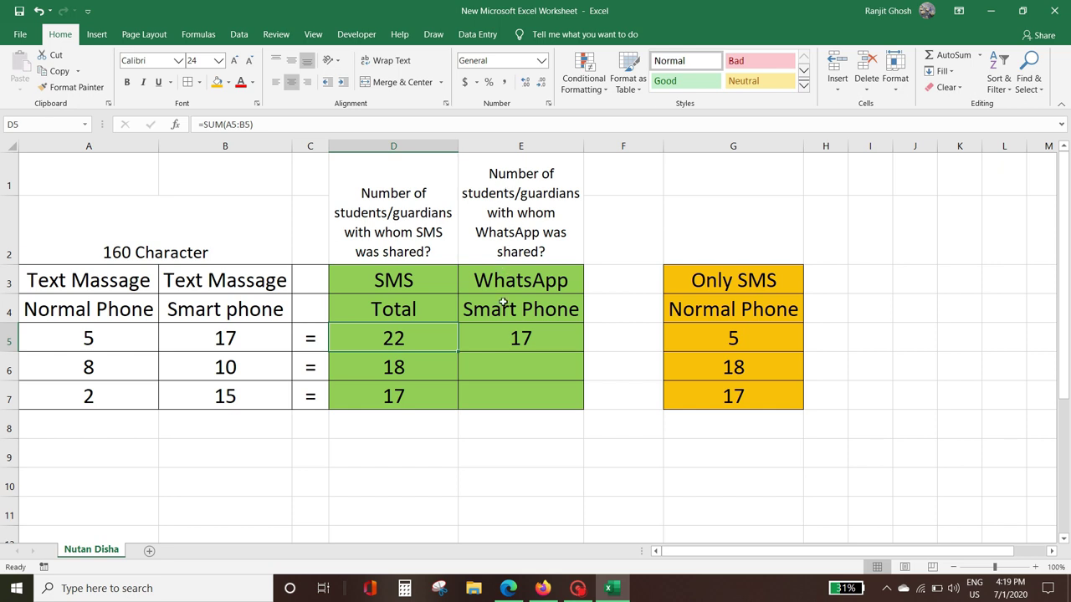
click(521, 338)
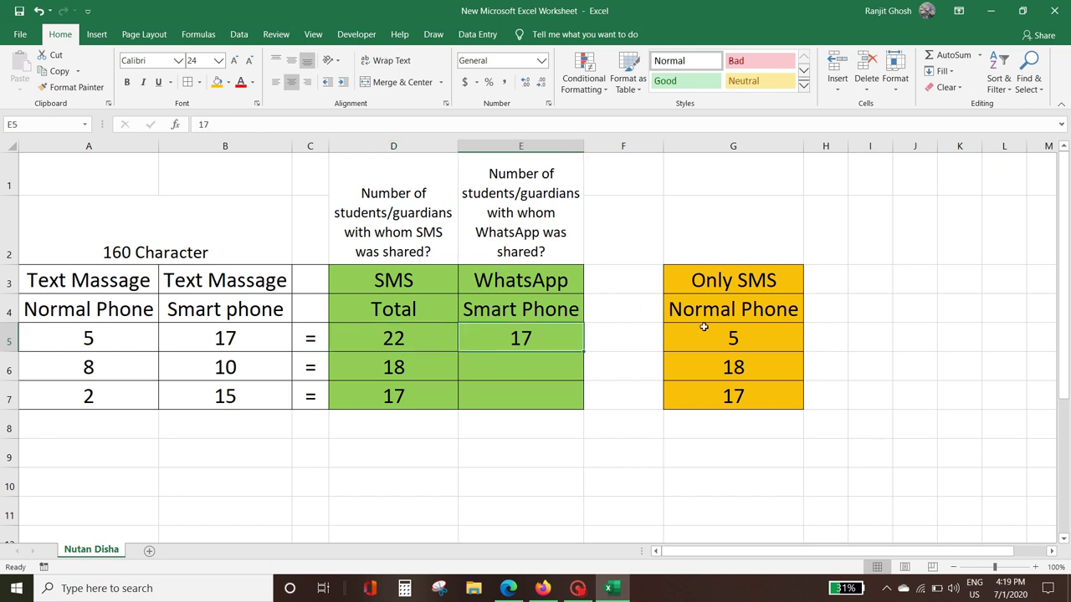
click(751, 340)
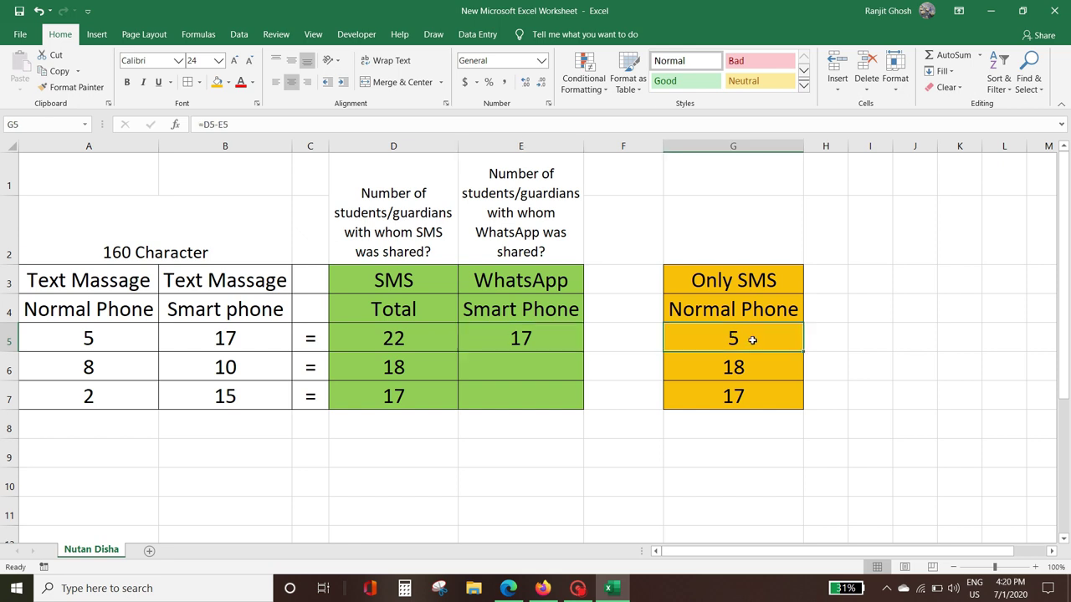
- Enter 10 in E6 and 15 in E7 for the WhatsApp Smart Phone counts
click(507, 373)
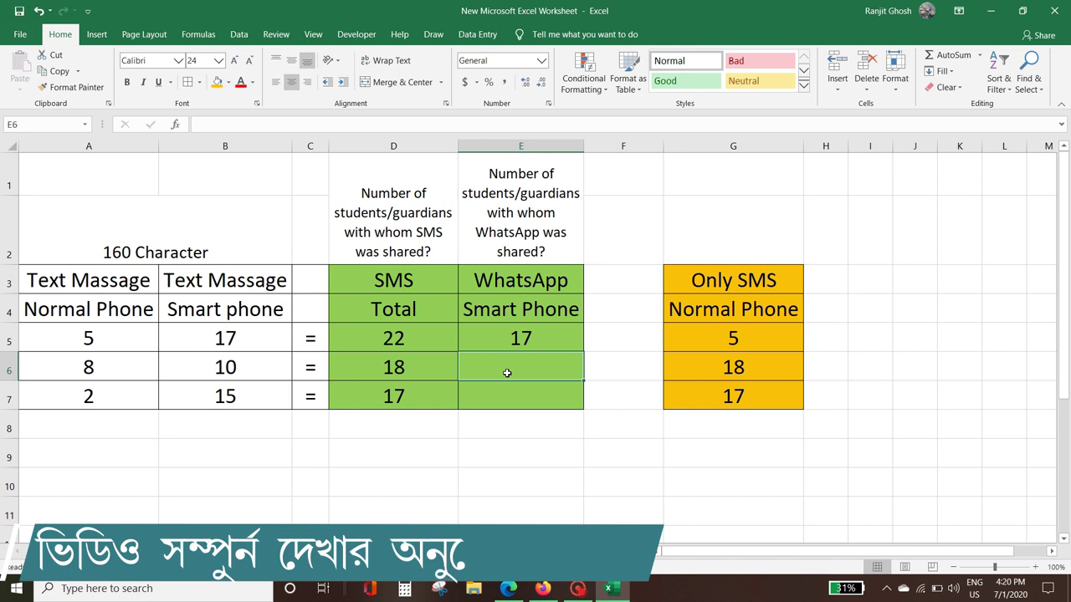
text(10)
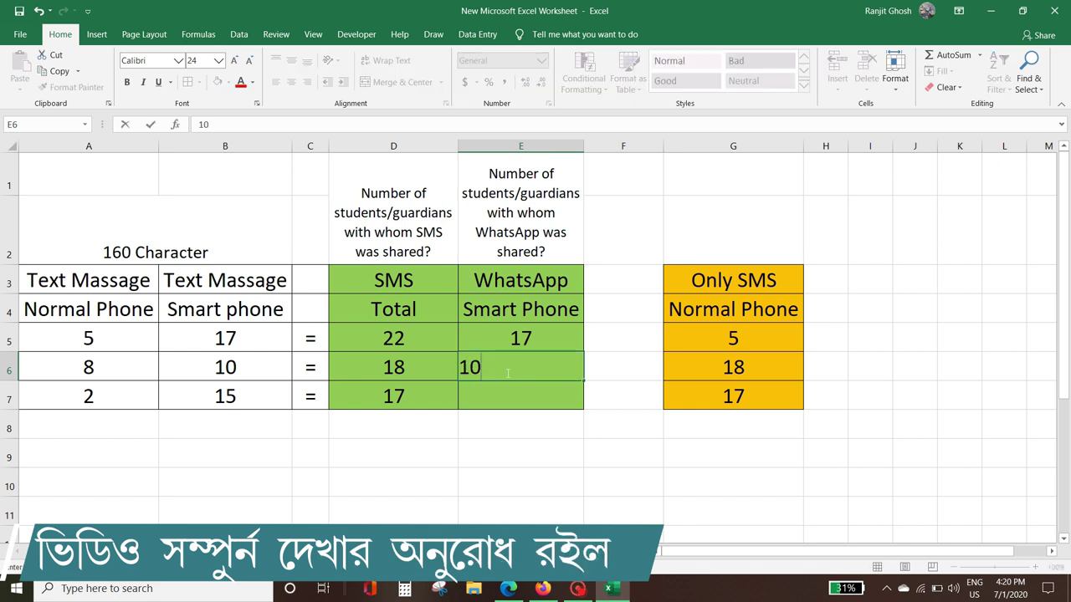
key(Return)
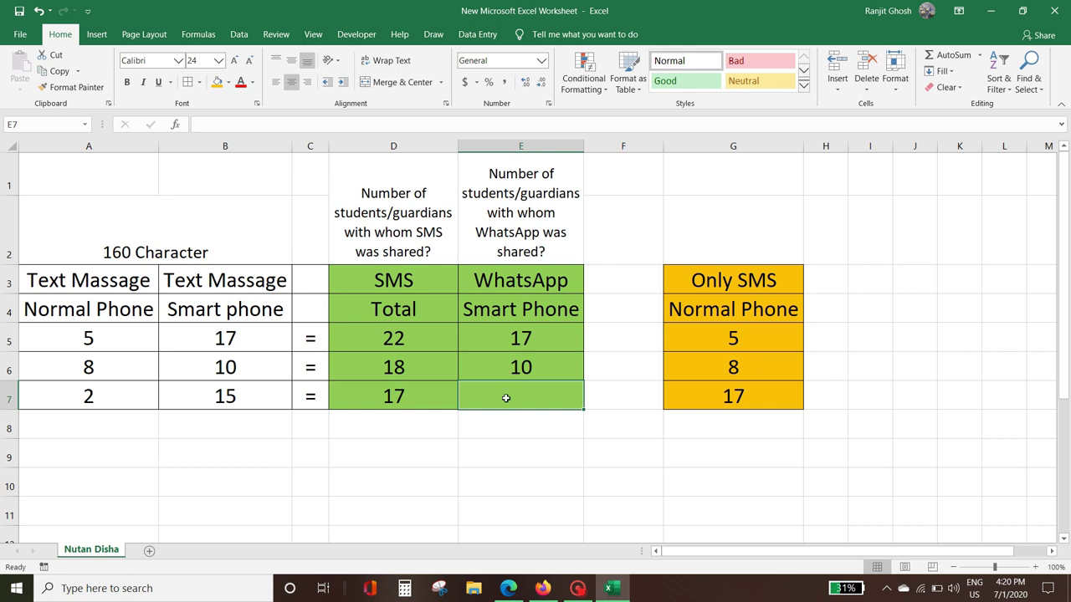
text(15)
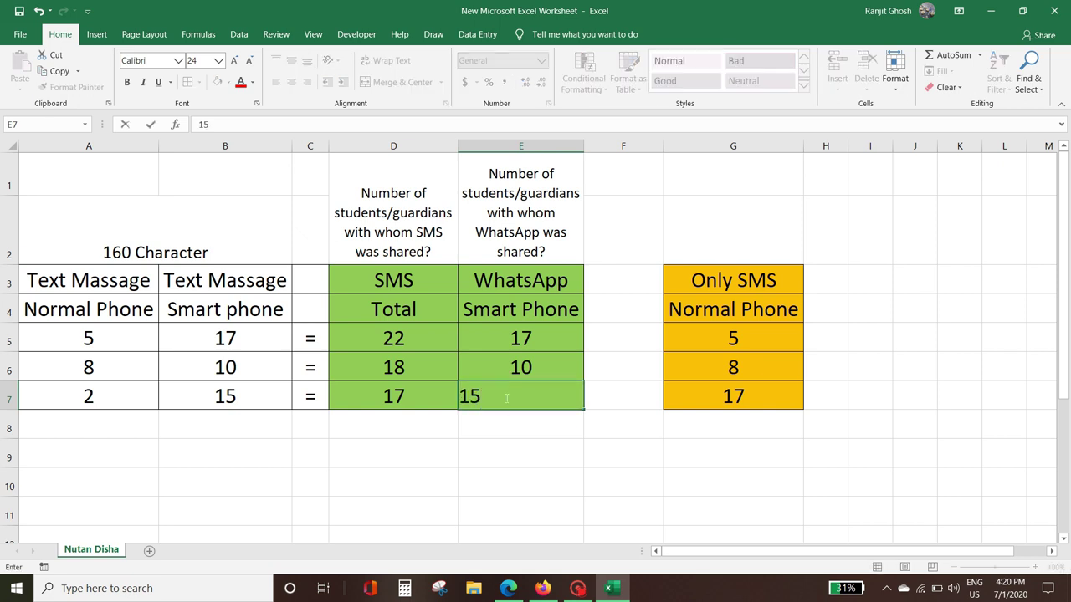
key(Return)
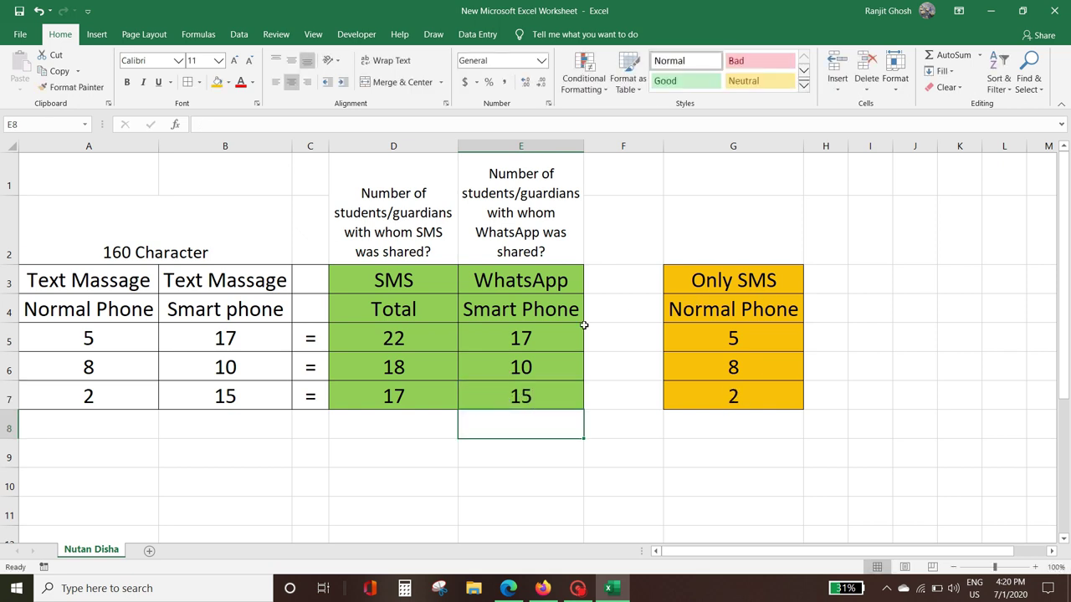
- Review the completed SMS, WhatsApp and Only SMS columns with their headings, down to row 7
drag(387, 210, 392, 399)
drag(489, 208, 502, 394)
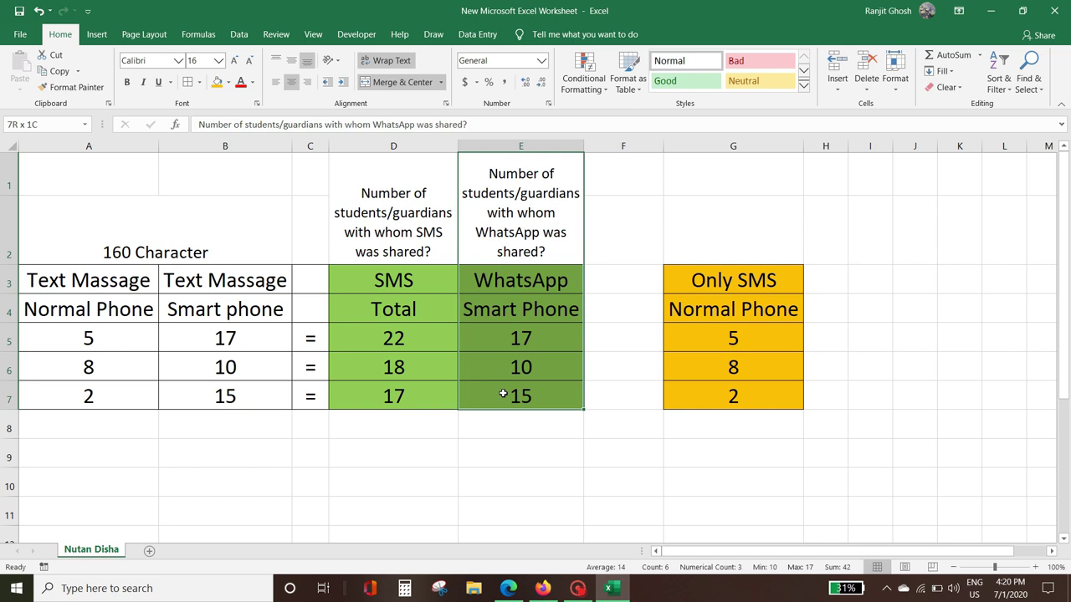
drag(727, 277, 726, 403)
drag(392, 274, 524, 396)
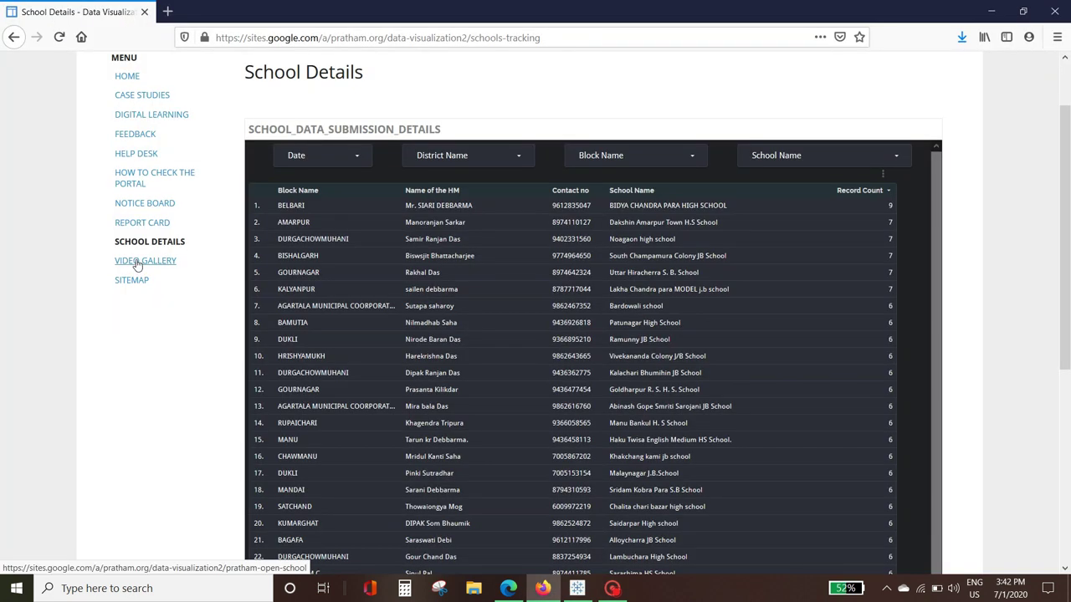
- Open the Data Visualization portal's Video Gallery page in Firefox and look over its videos
click(138, 262)
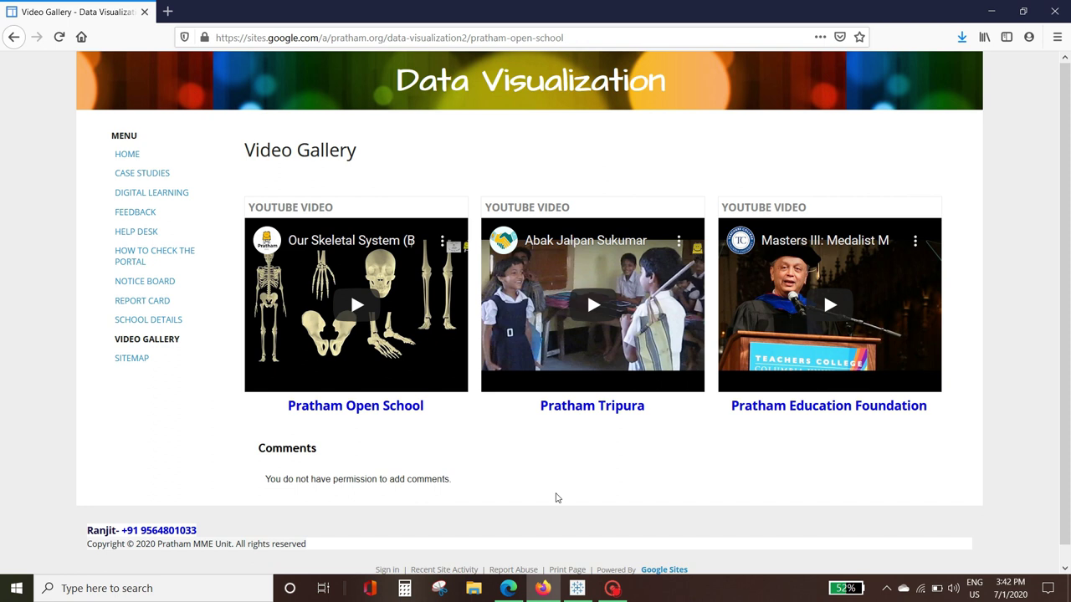
scroll(1069, 322, down, 1)
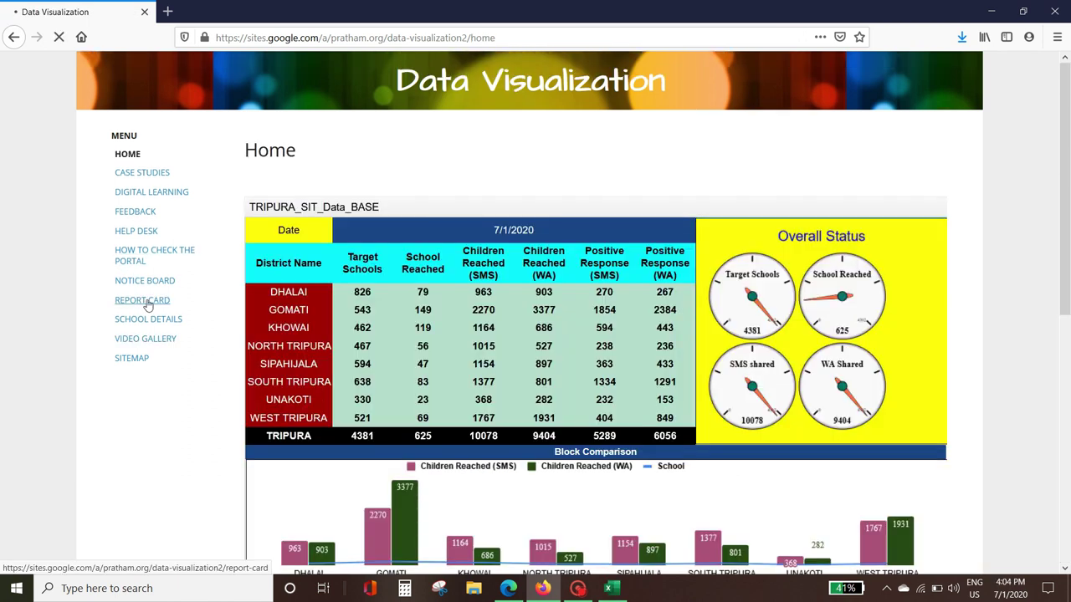
- Open the portal's Report Card, launch the full report on Tableau Public and show the dashboard in full screen
click(146, 299)
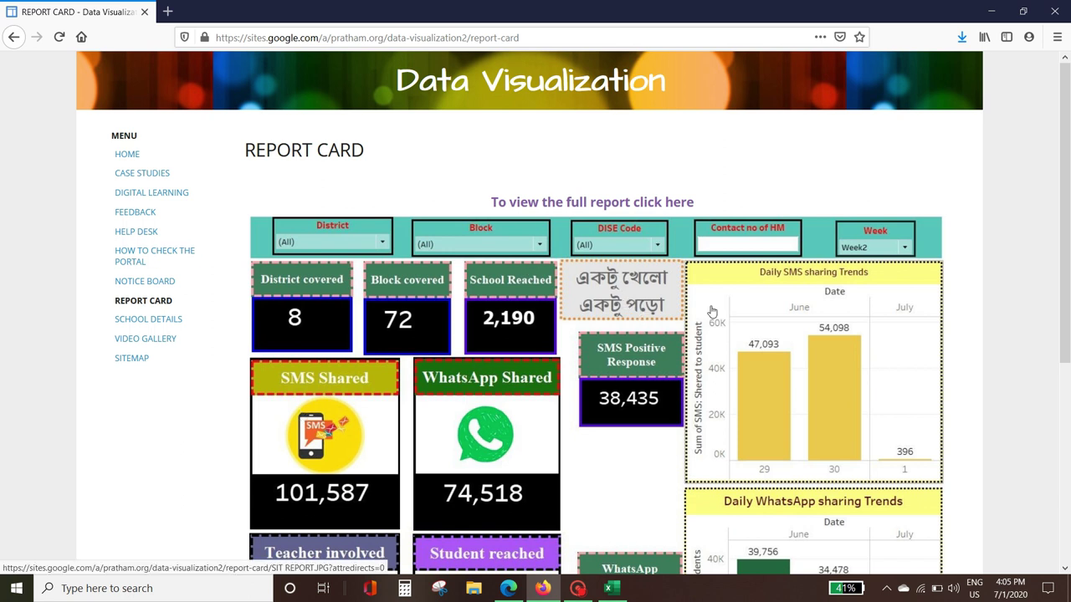
click(621, 213)
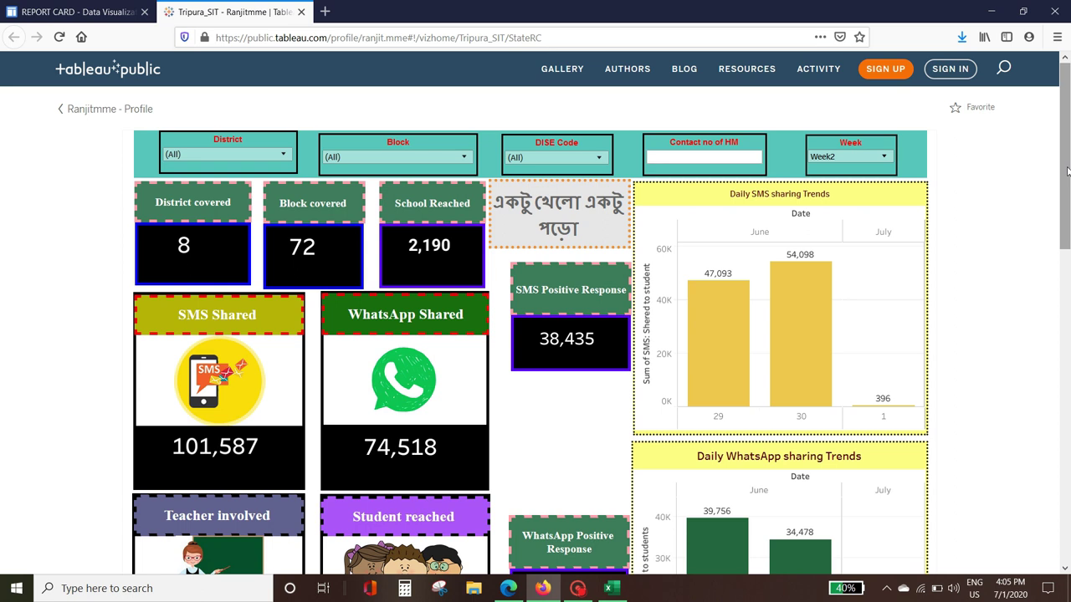
drag(1067, 171, 1064, 345)
click(923, 297)
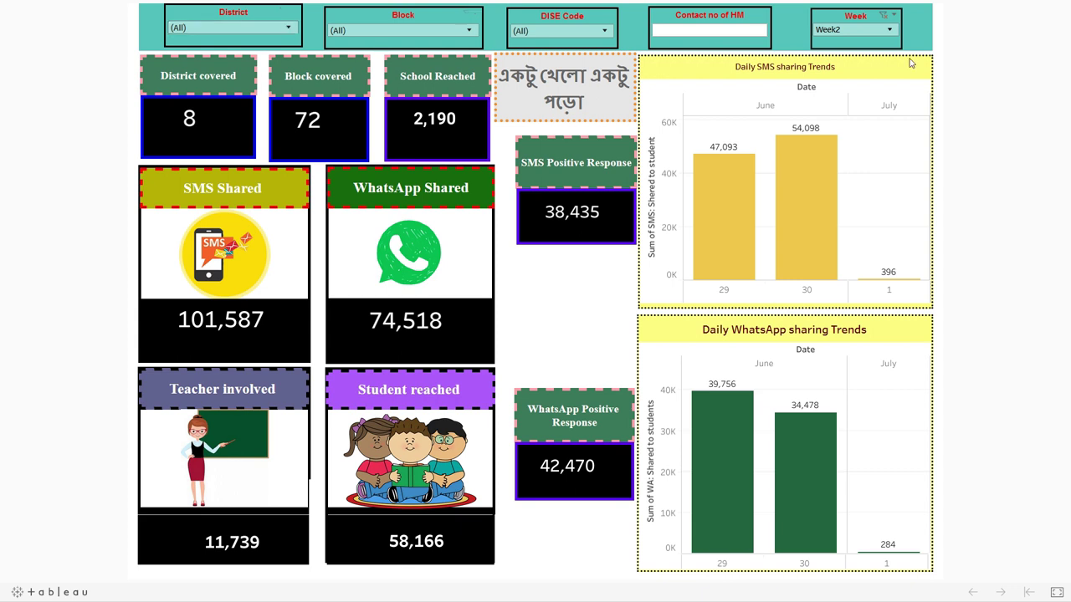
- Set the dashboard's Week filter to (All)
click(890, 30)
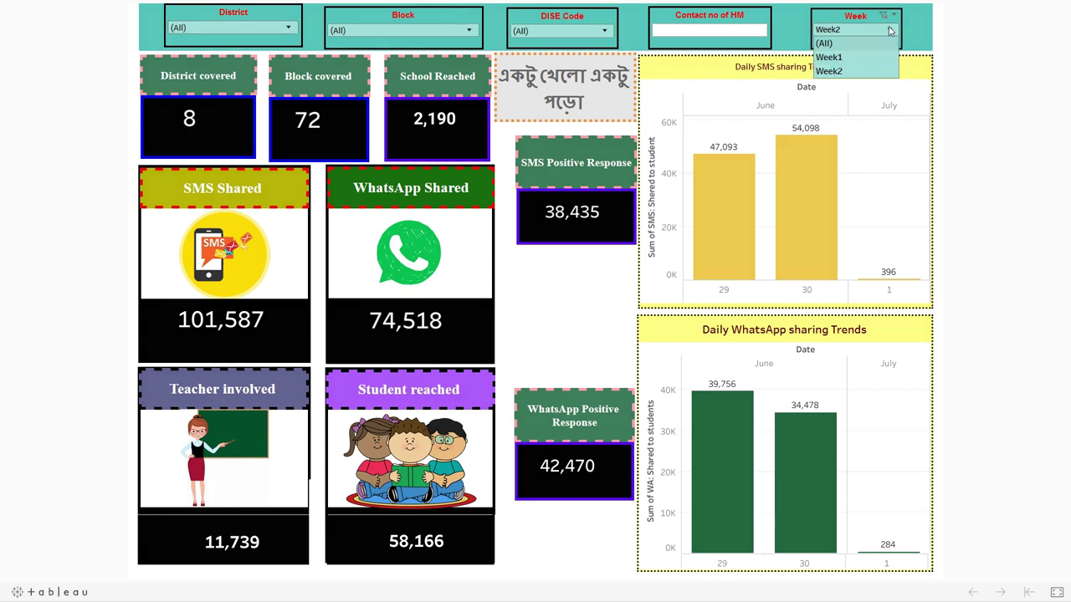
click(836, 40)
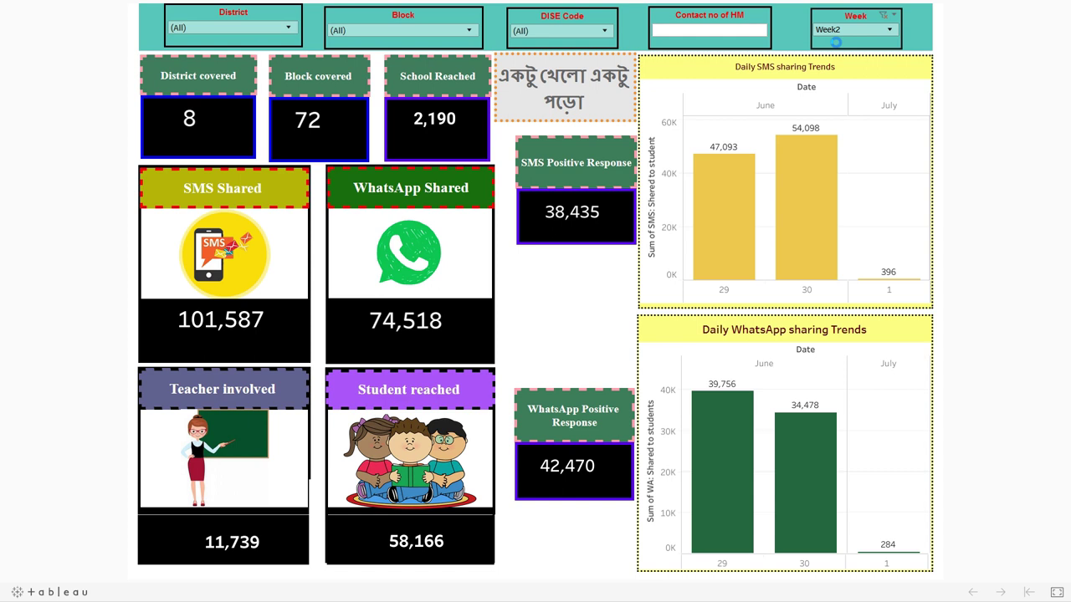